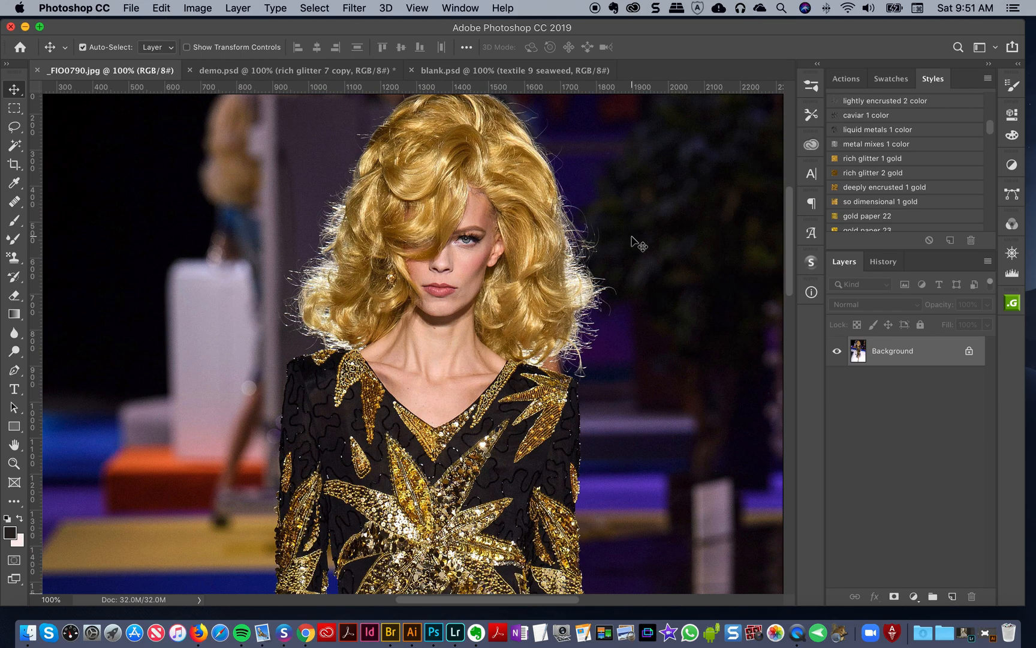
Examine the gold beadwork and star motifs on the black dress in the _FIO0790.jpg runway photo.
scroll(639, 243, "down", 5)
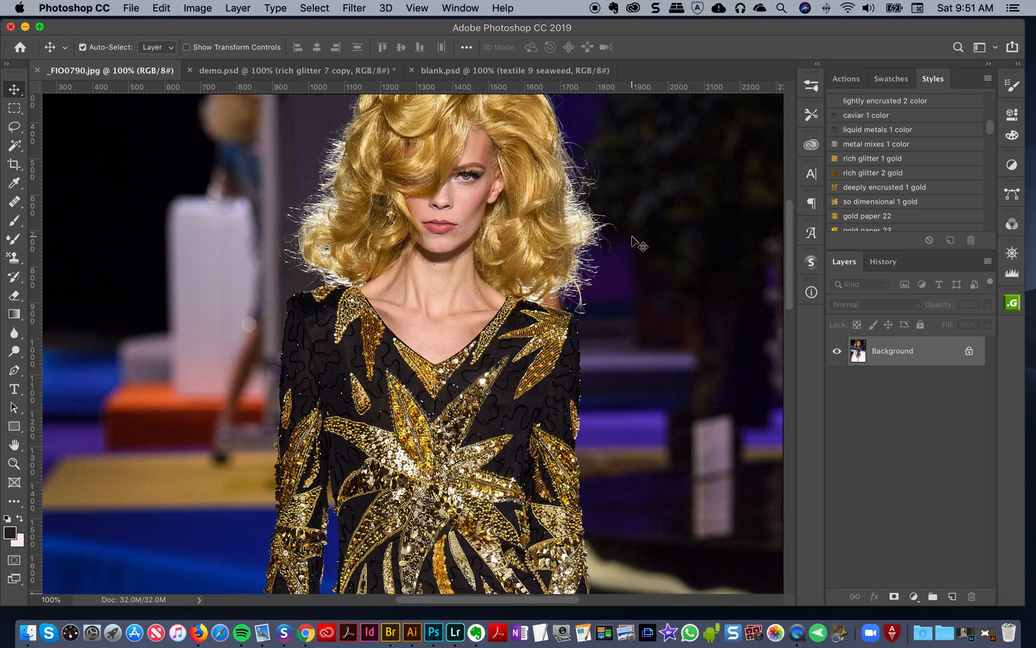
scroll(639, 243, "up", 4)
scroll(639, 243, "down", 10)
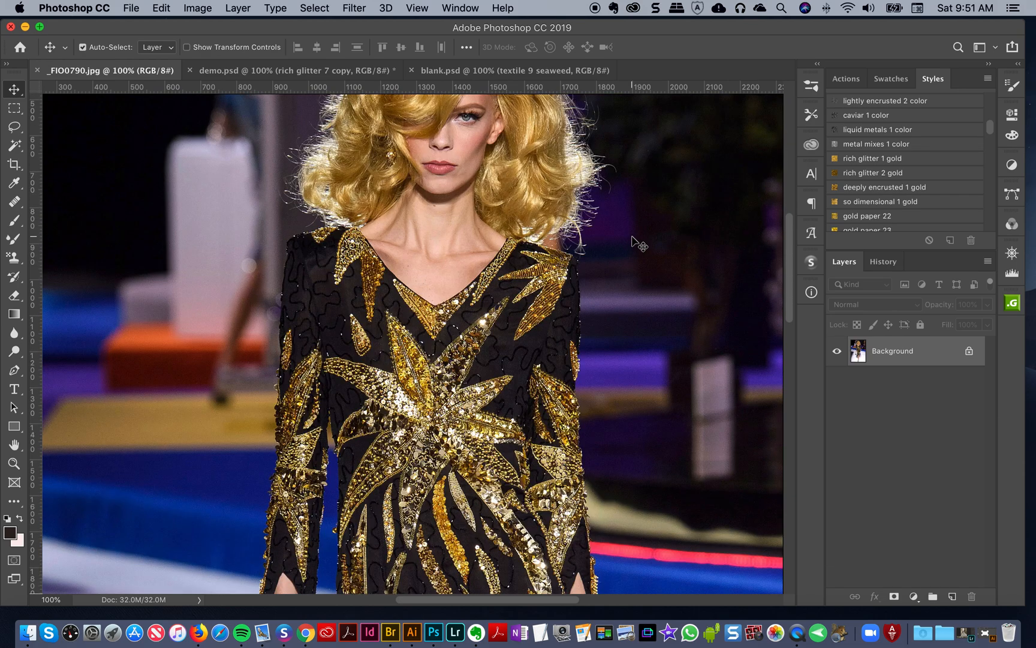
scroll(639, 243, "down", 5)
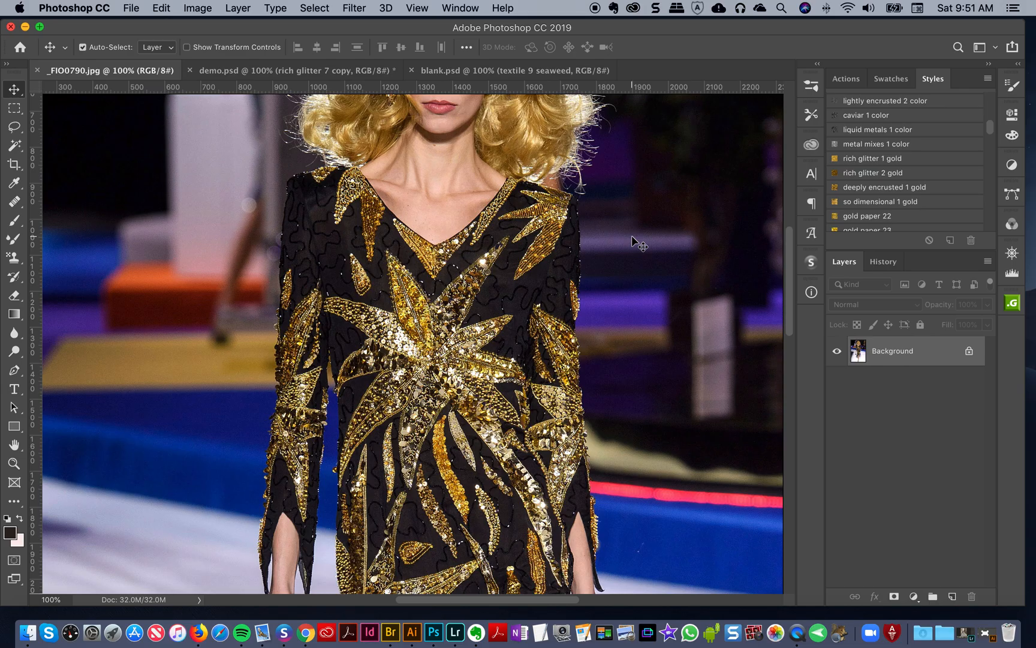
scroll(633, 240, "down", 20)
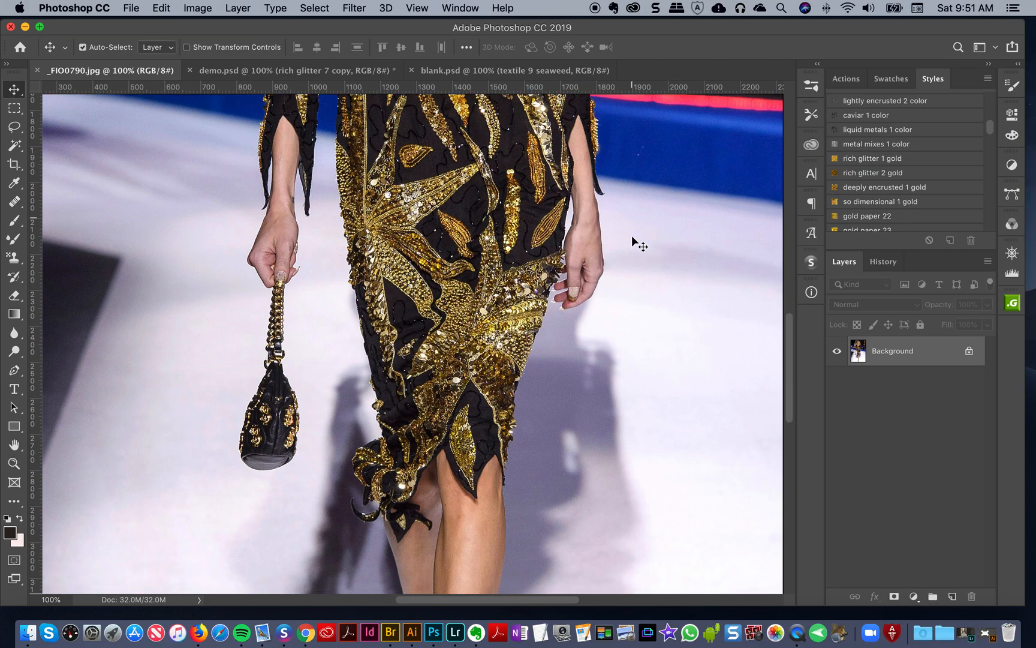
scroll(633, 238, "down", 20)
scroll(633, 238, "up", 20)
scroll(632, 238, "up", 20)
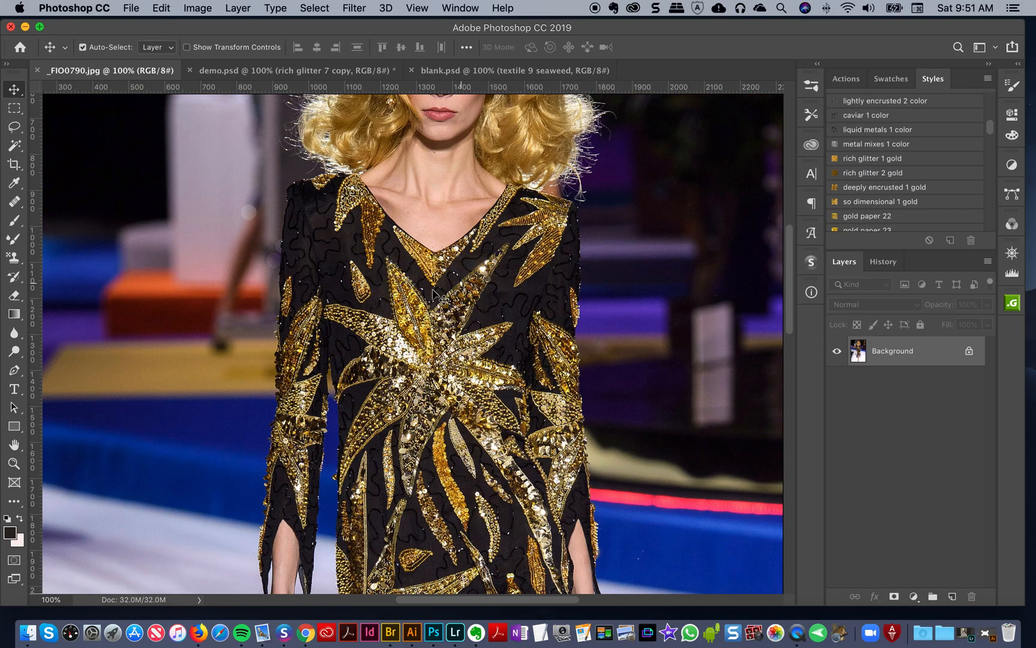
scroll(425, 350, "up", 5)
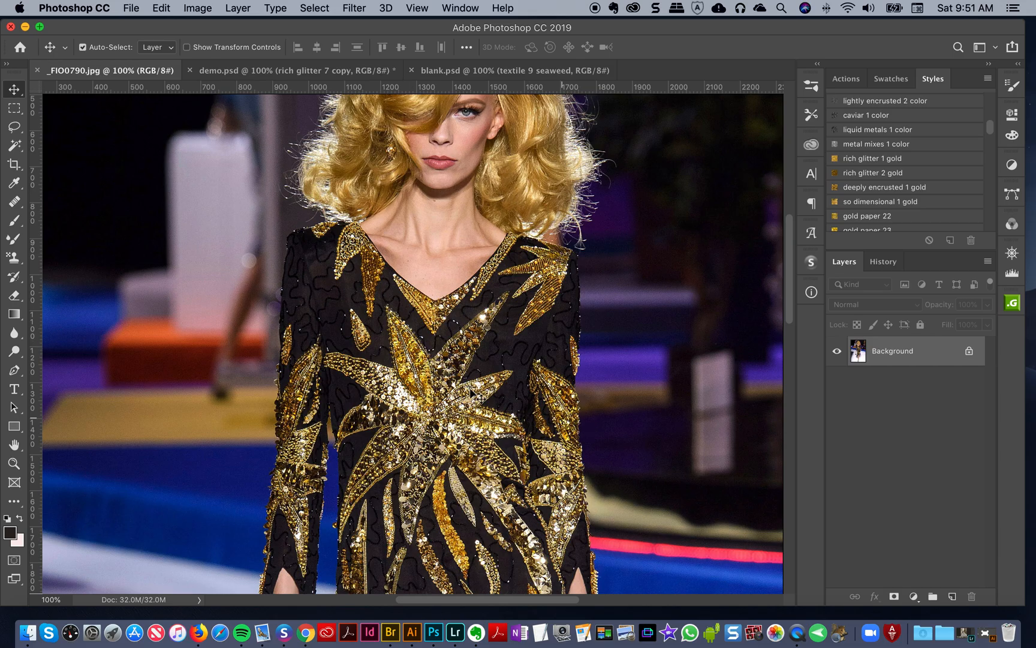
scroll(587, 466, "up", 2)
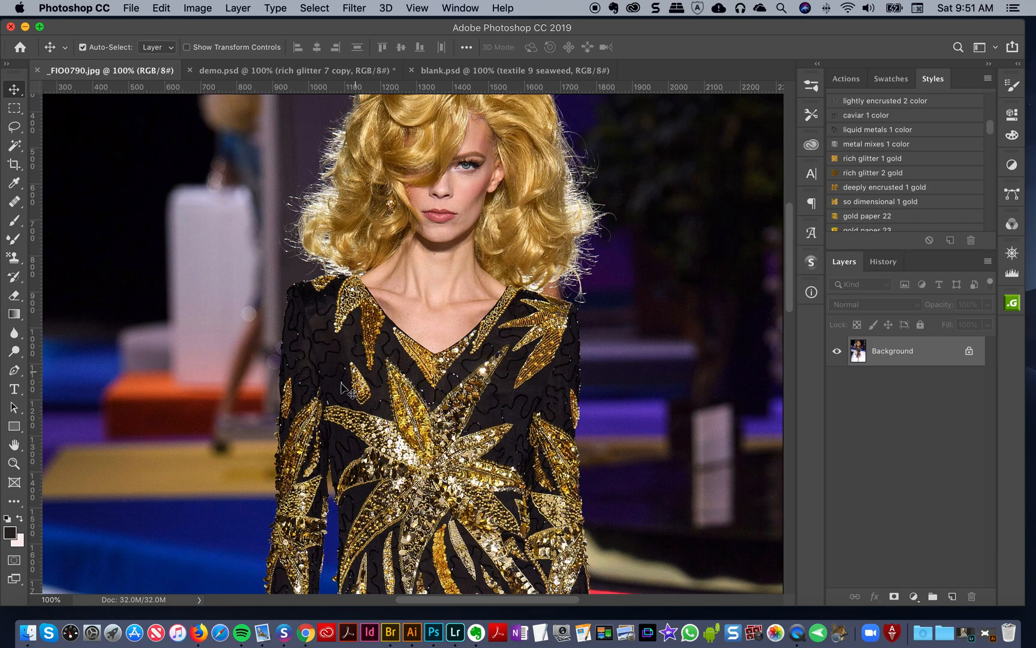
scroll(564, 417, "left", 2)
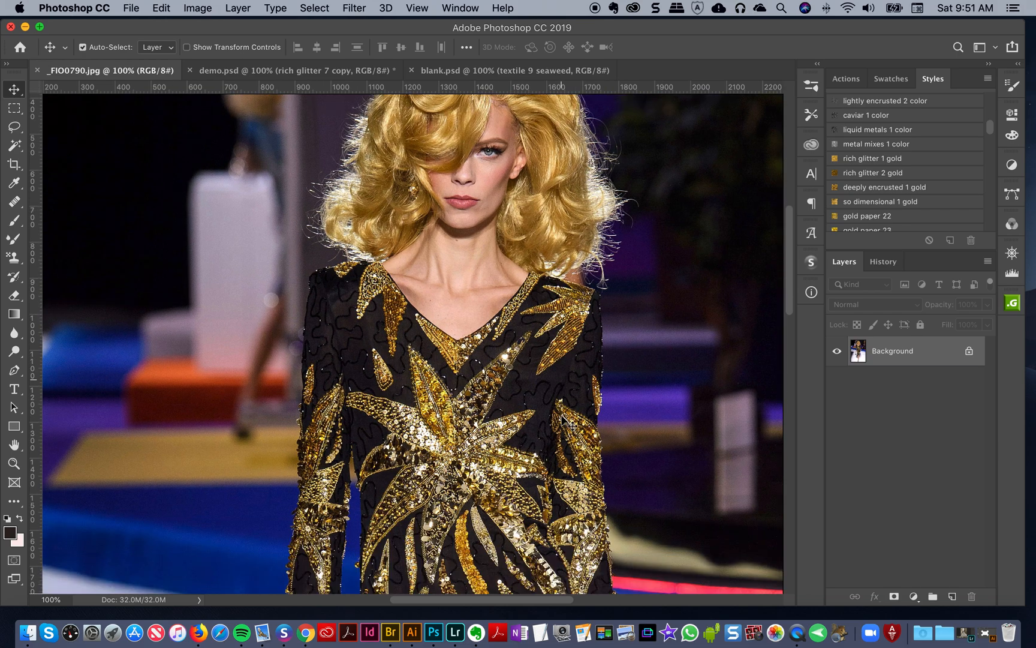
scroll(567, 423, "down", 3)
scroll(567, 423, "right", 1)
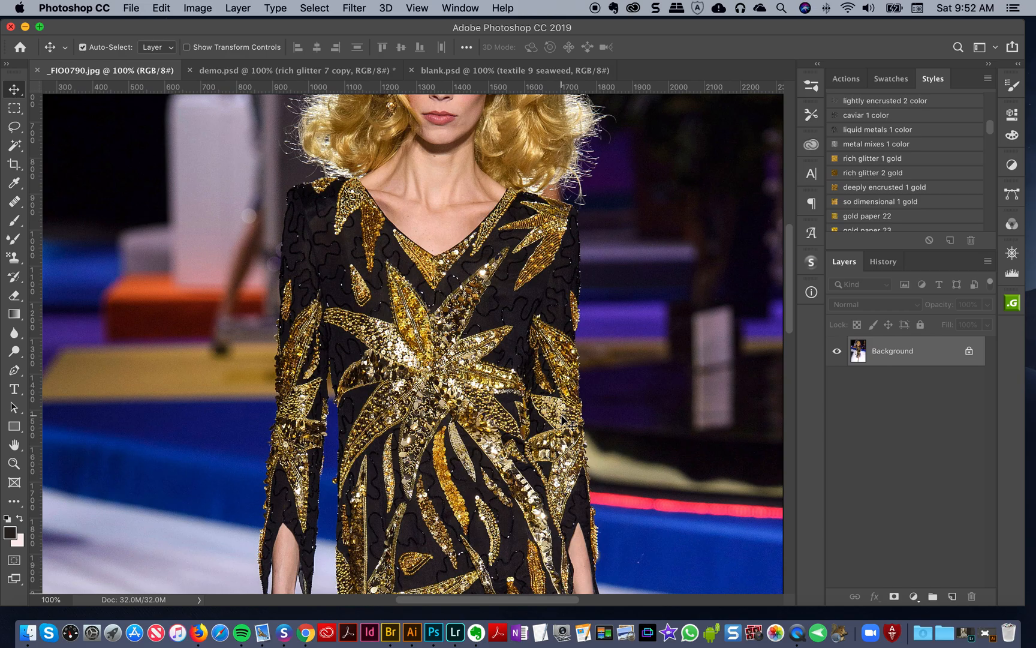
In demo.psd, toggle the textile 9 and rich glitter 7 copy layers off and on to see which motifs each holds.
left_click(281, 70)
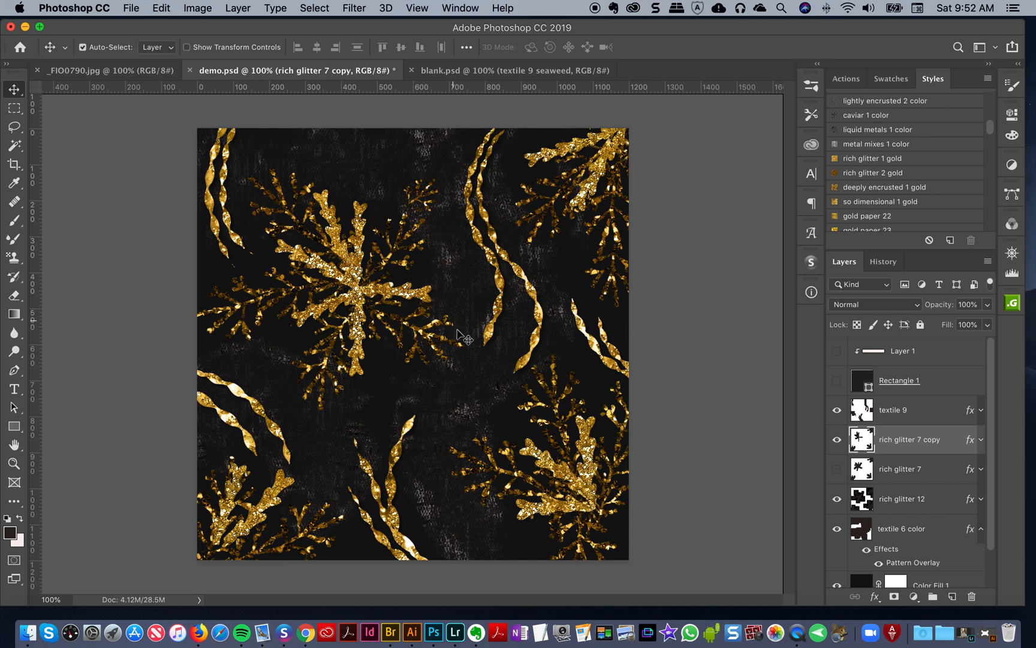
left_click(909, 413)
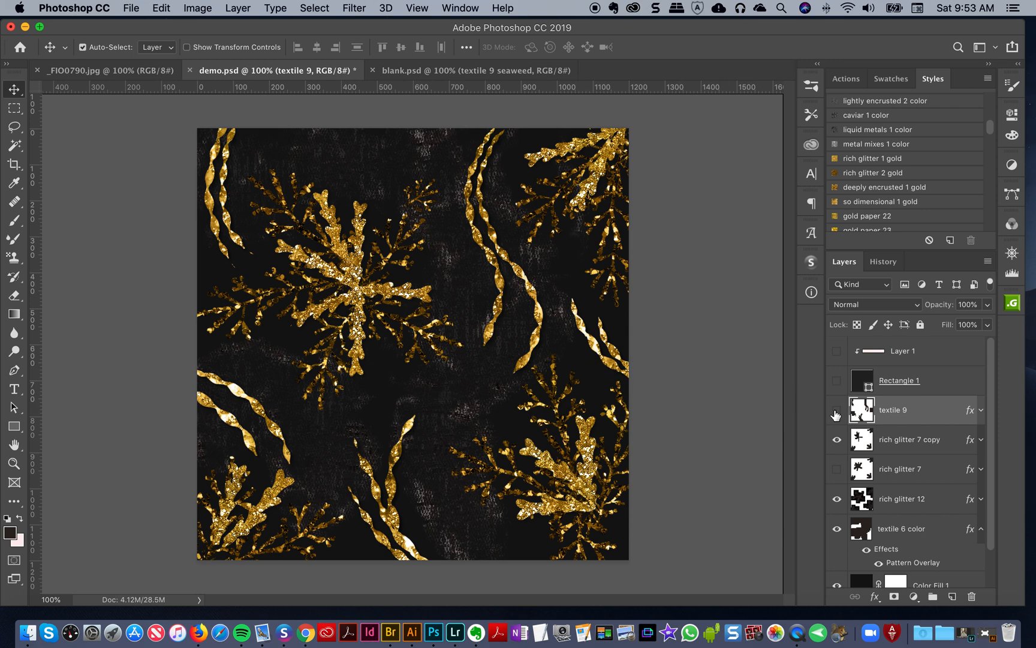
left_click(837, 410)
left_click(836, 410)
left_click(894, 447)
left_click(838, 443)
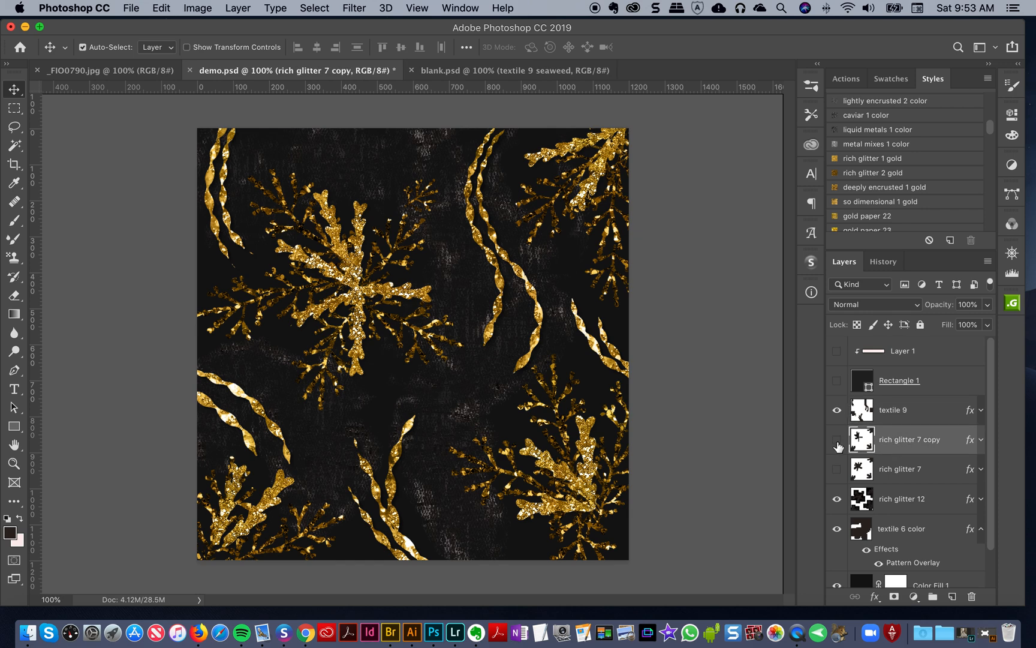
left_click(837, 440)
Toggle the rich glitter 12 and textile 6 color layers off and on to see what each adds to the pattern.
left_click(898, 475)
left_click(896, 509)
left_click(837, 504)
left_click(837, 507)
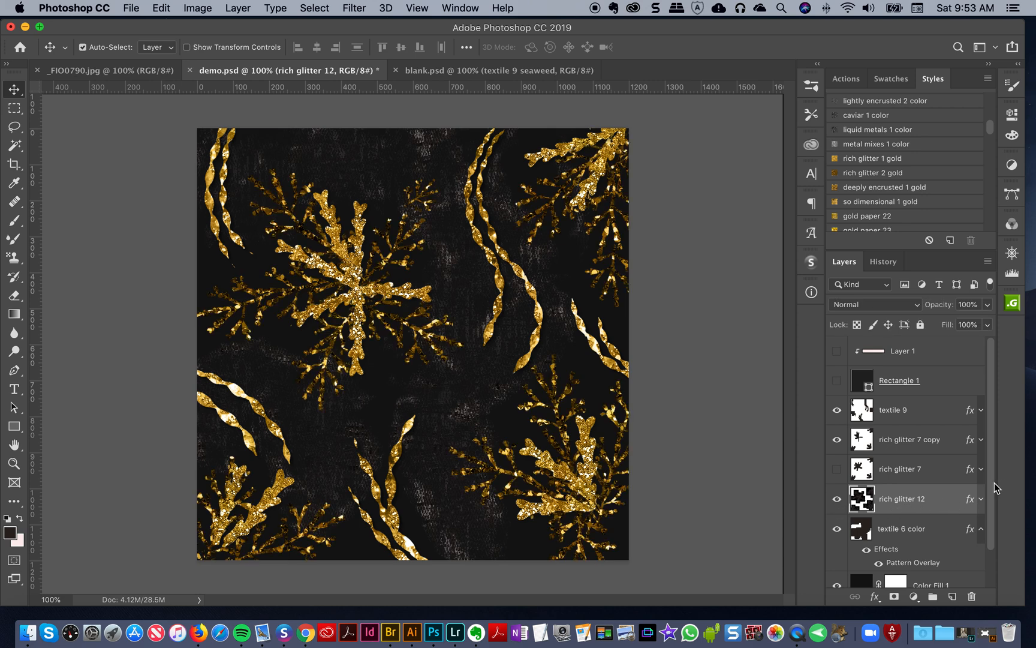
scroll(996, 489, "down", 1)
left_click(895, 515)
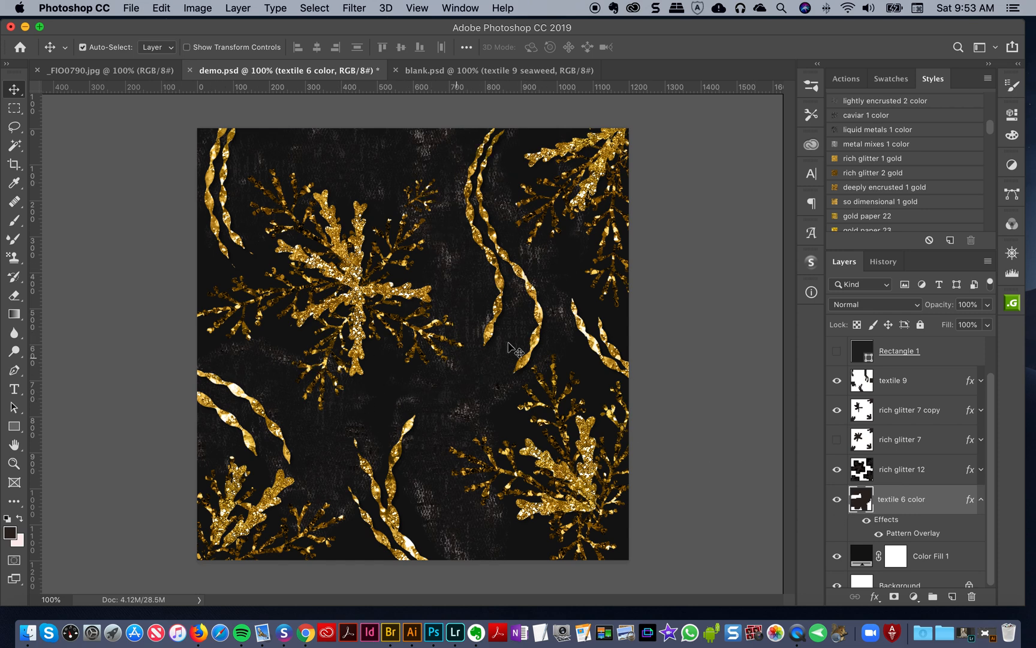
left_click(836, 500)
left_click(836, 500)
Switch to blank.psd, make the rich glitter 12 star backs layer active and show the tool presets.
left_click(475, 70)
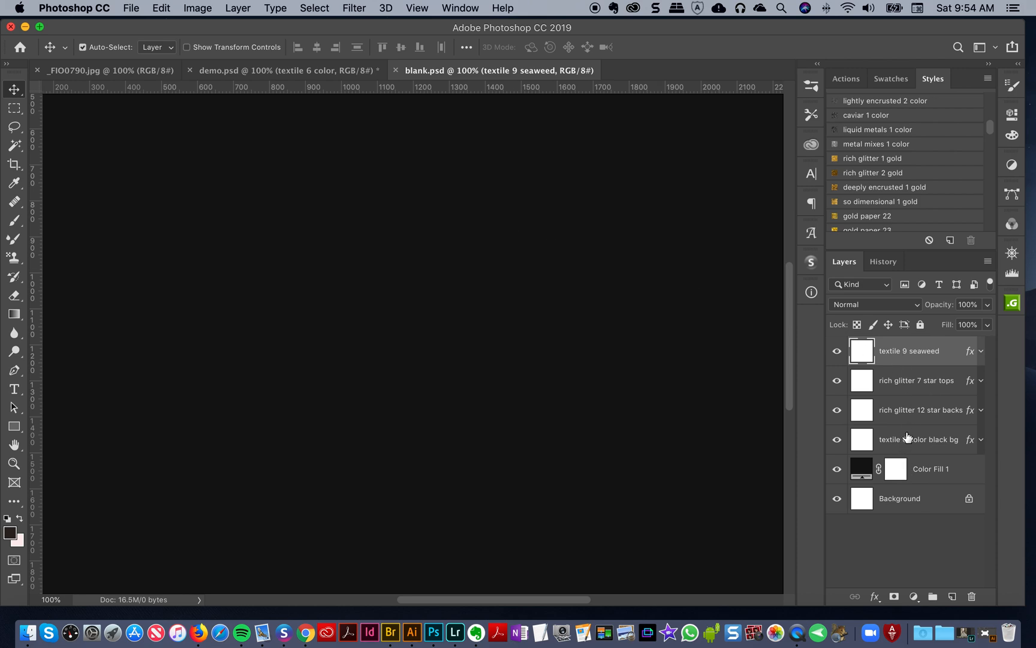
left_click(901, 415)
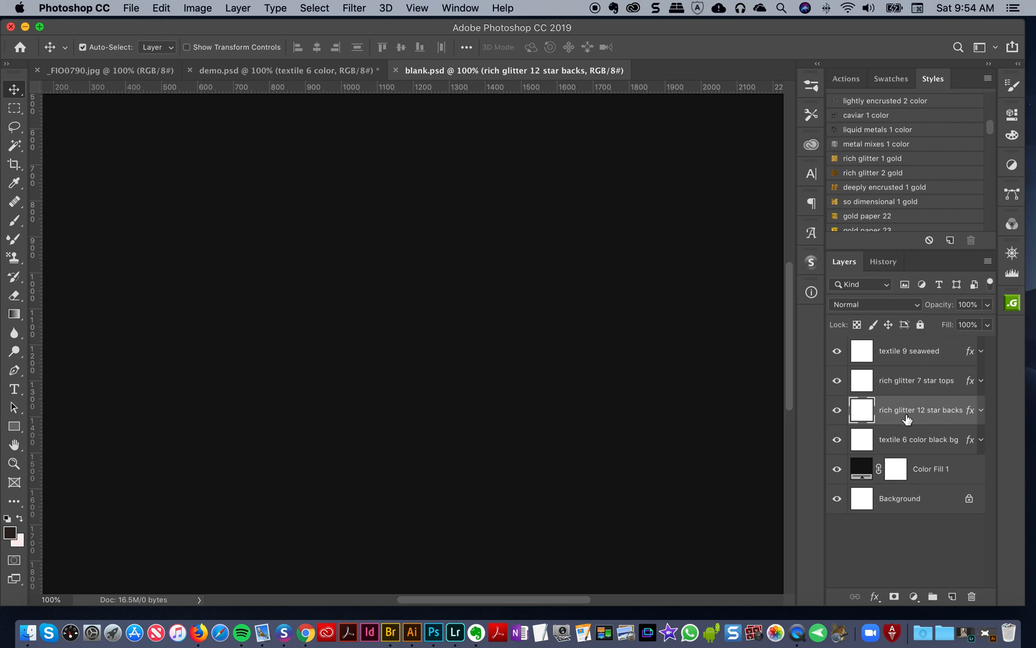
left_click(808, 117)
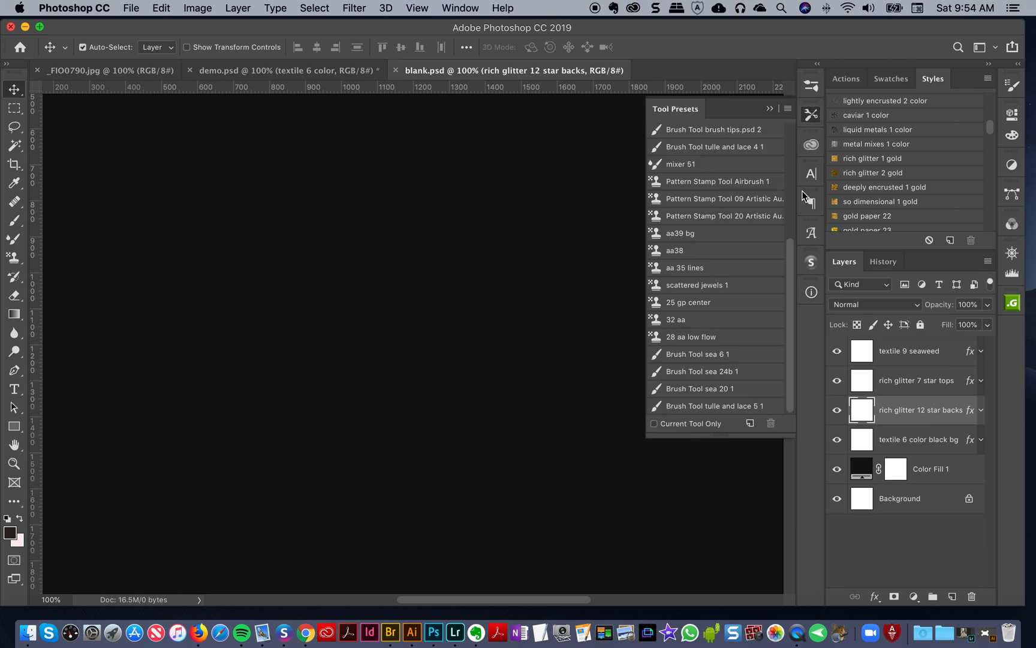
left_click(693, 371)
left_click_drag(490, 384, 460, 284)
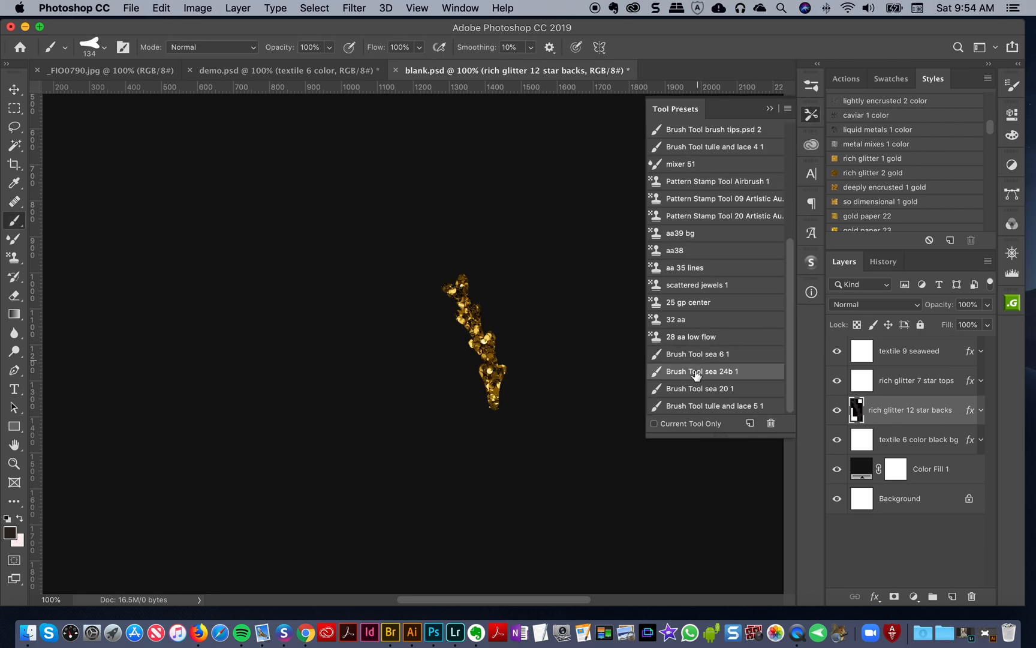
key("super+z")
With the Brush Tool sea 20 1 preset, stamp fine branches radiating from one centre as a star on the rich glitter 12 star backs layer.
left_click(694, 390)
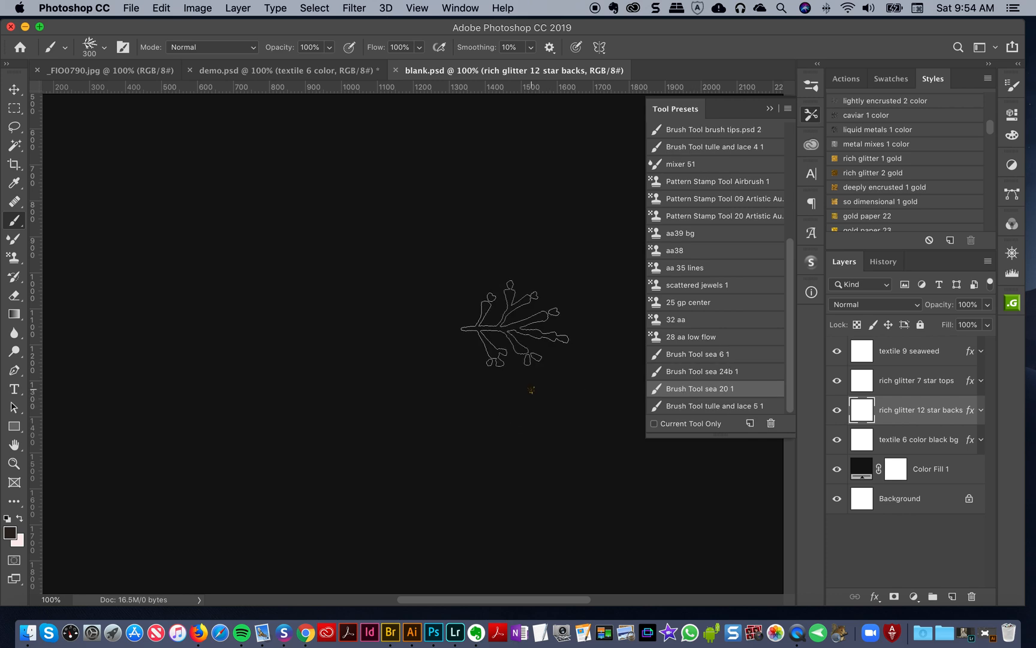
left_click(517, 332)
key("super+z")
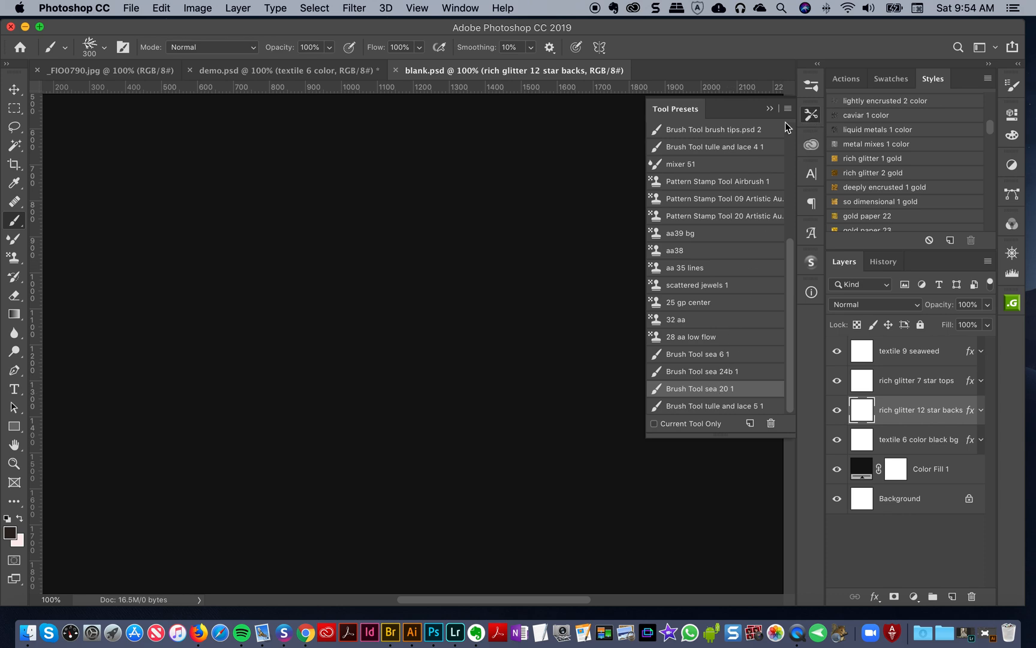
left_click(770, 109)
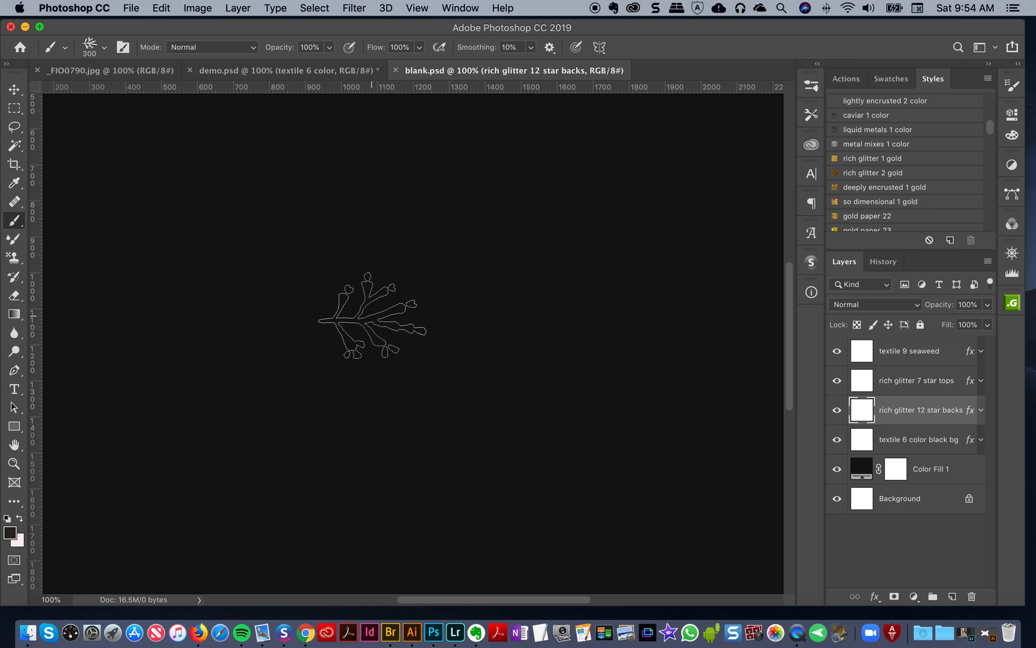
left_click(346, 282)
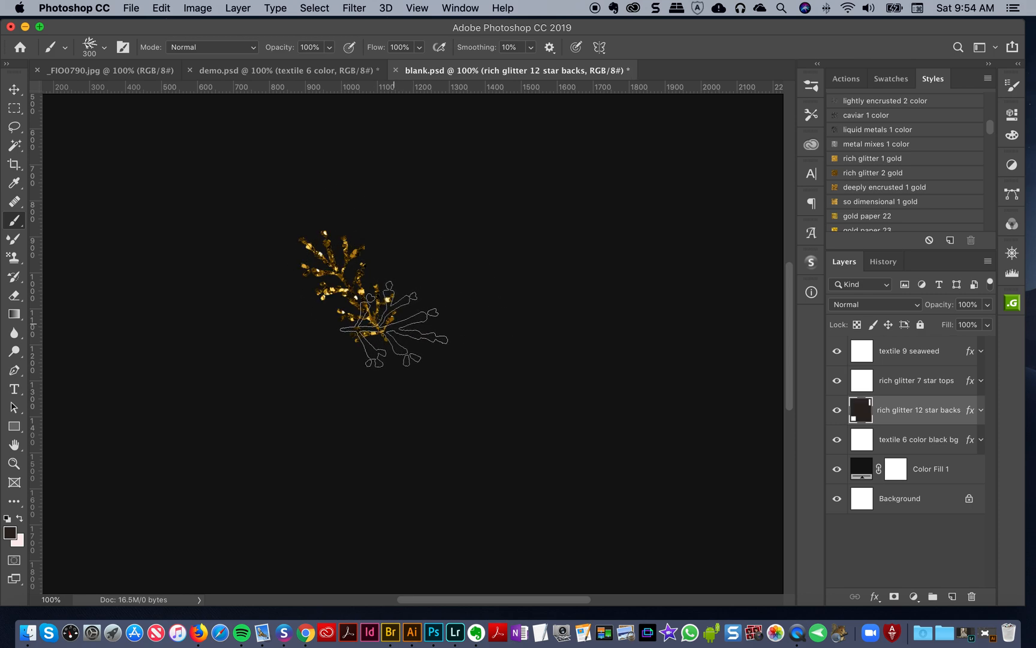
left_click(420, 287)
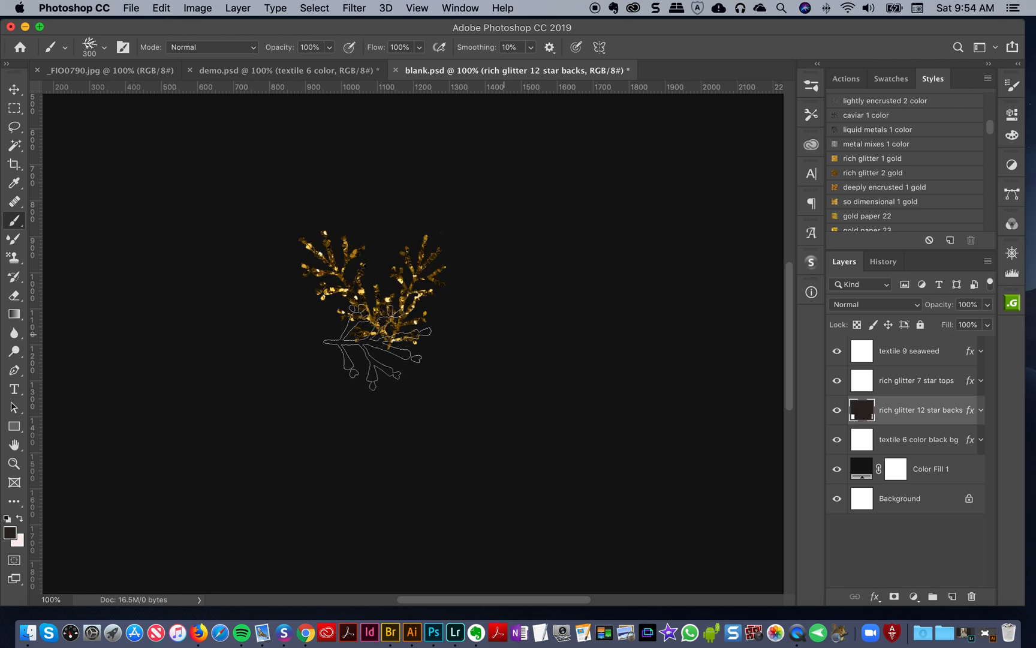
left_click(336, 351)
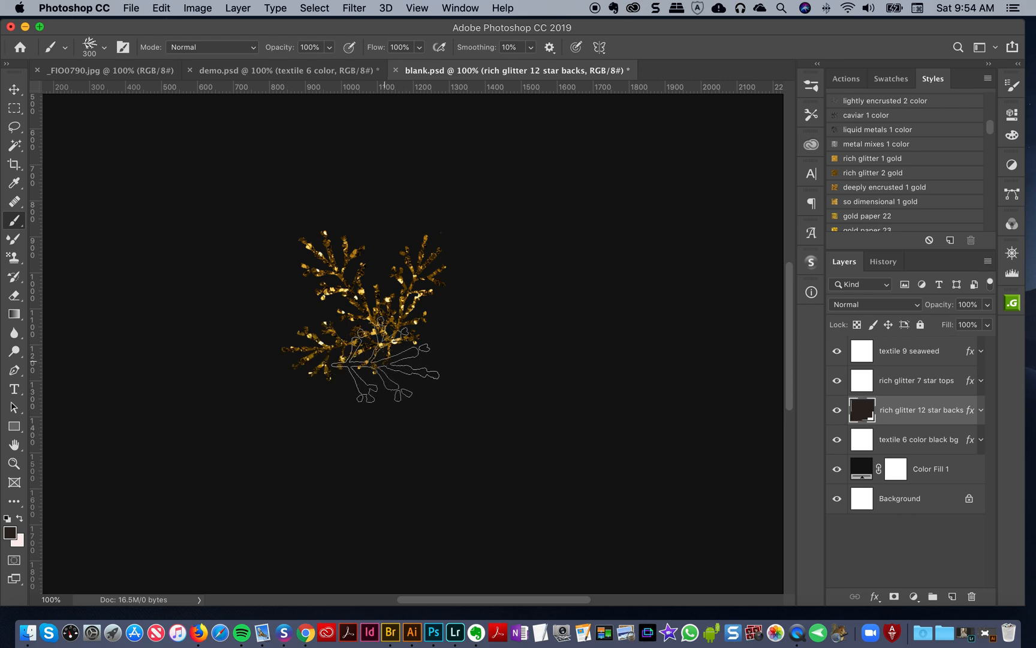
left_click(383, 385)
left_click(480, 341)
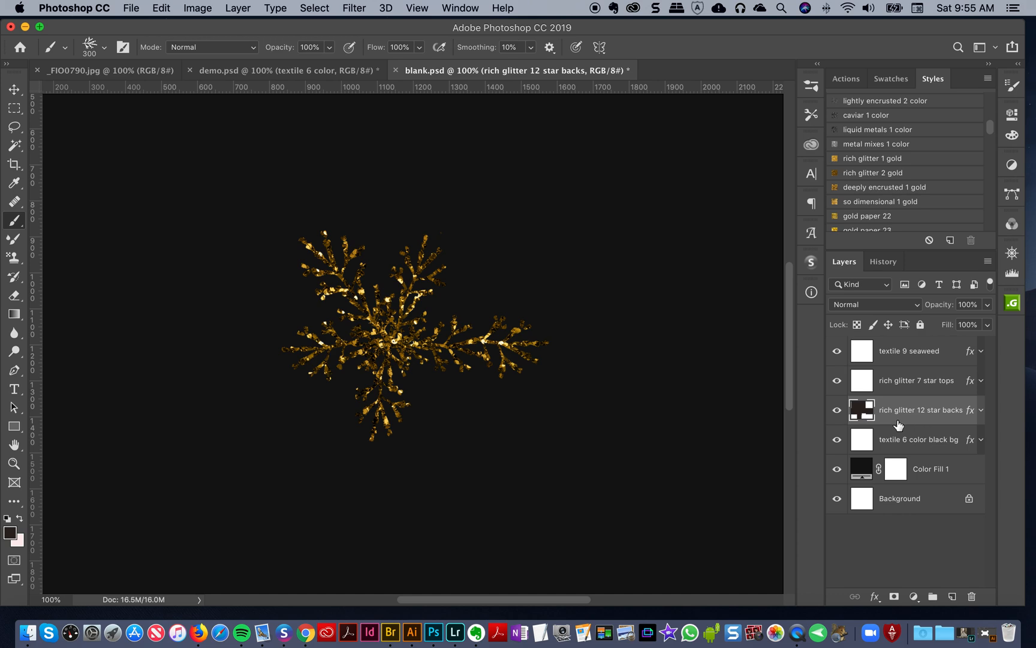
On the rich glitter 7 star tops layer, paint six thick arms outward from the star's centre with the Brush Tool sea 24b 1 preset.
left_click(898, 387)
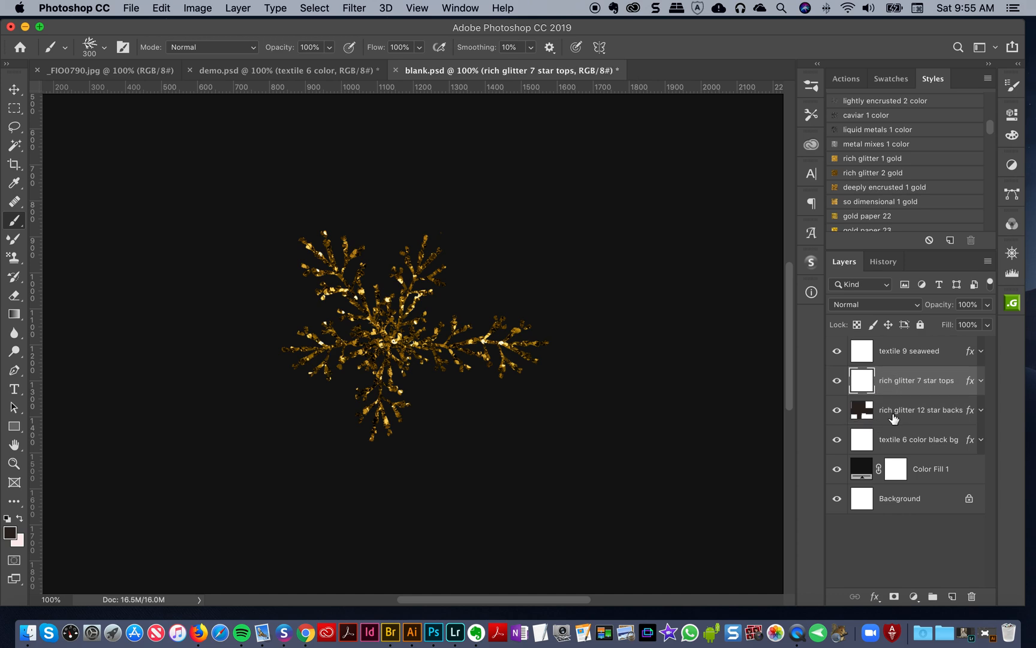
left_click(811, 116)
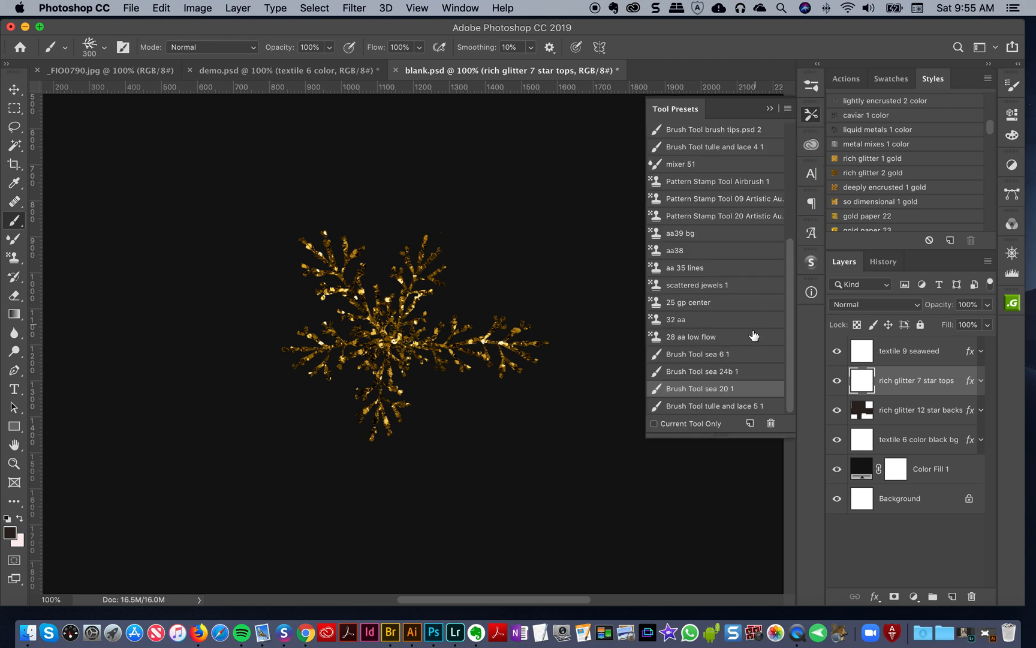
left_click(711, 375)
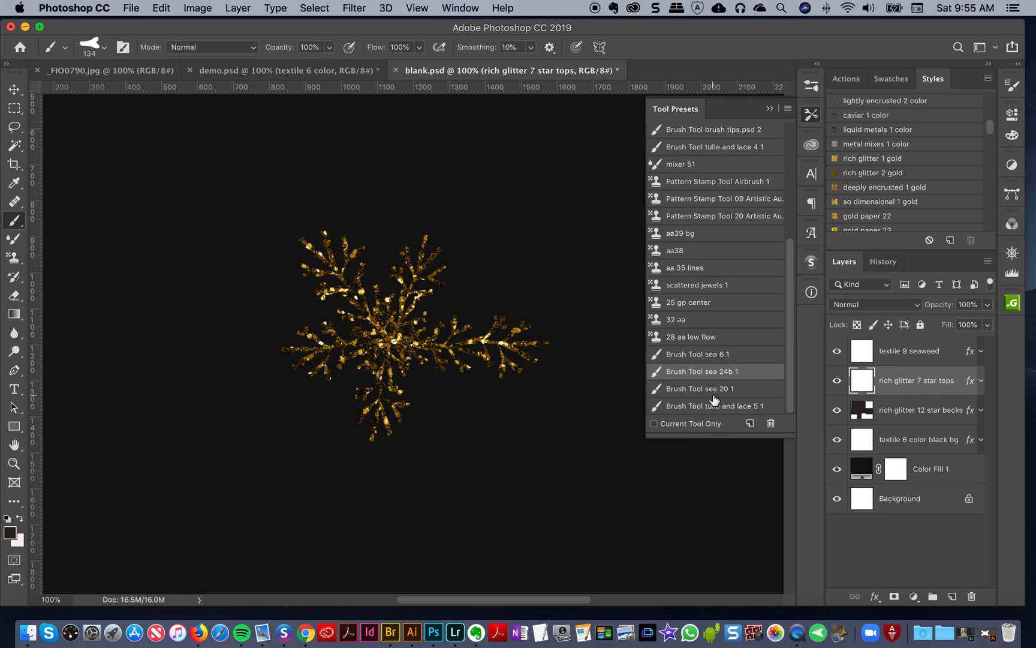
left_click(812, 116)
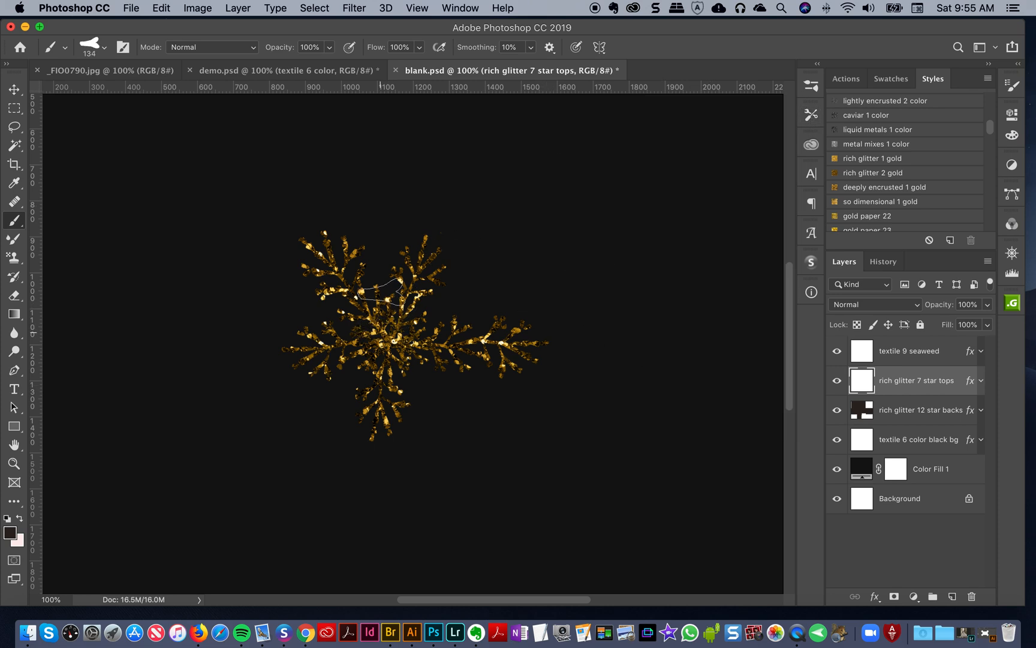
left_click_drag(382, 332, 377, 237)
left_click_drag(380, 335, 309, 303)
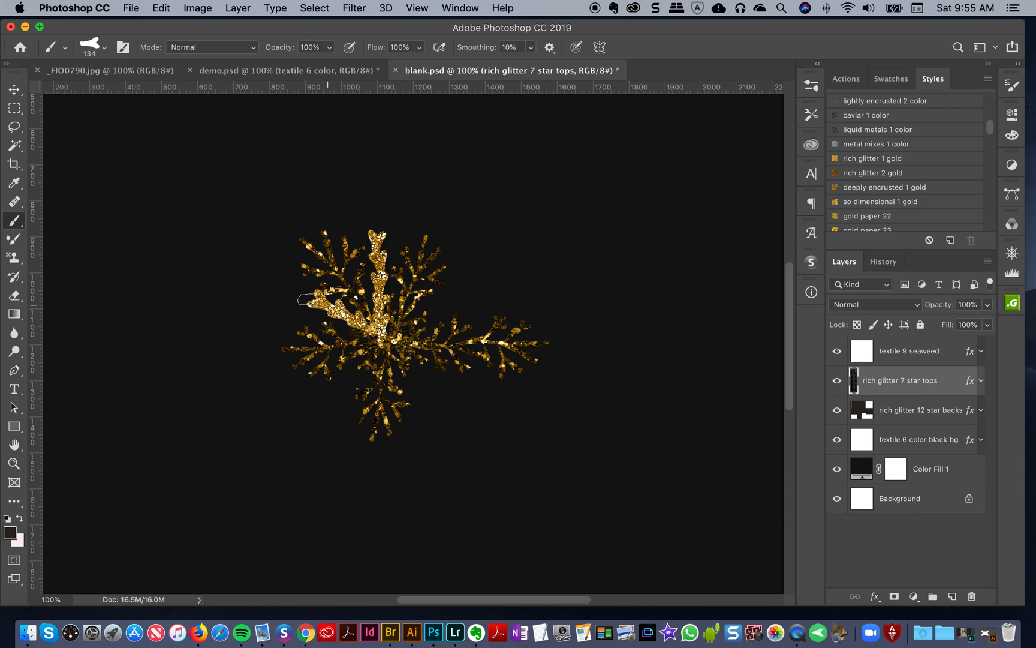
left_click_drag(374, 345, 343, 381)
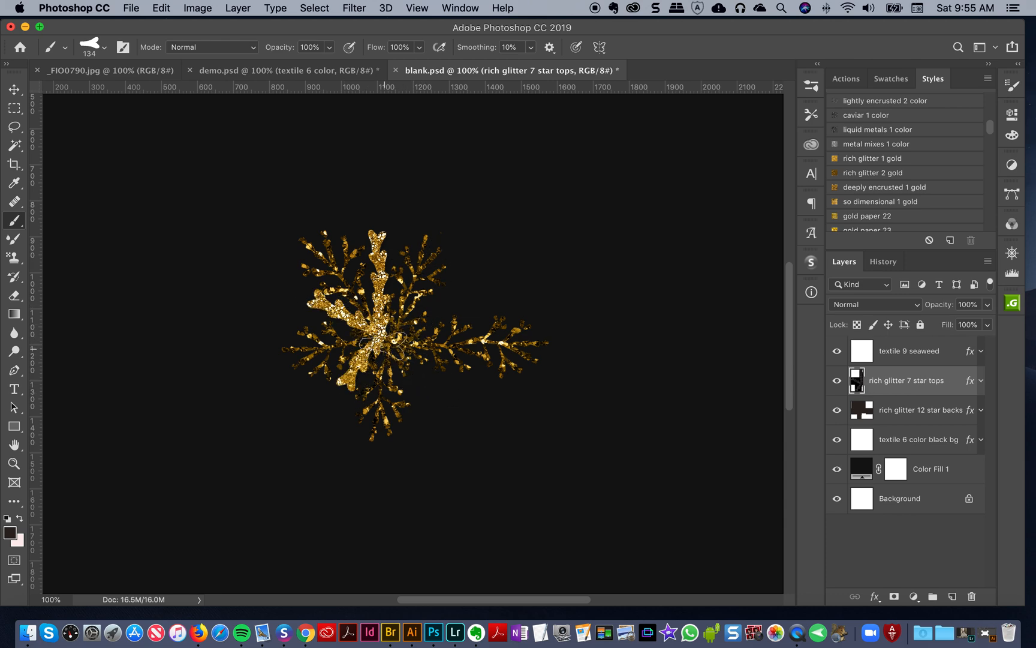
left_click_drag(384, 345, 419, 399)
left_click_drag(405, 345, 441, 348)
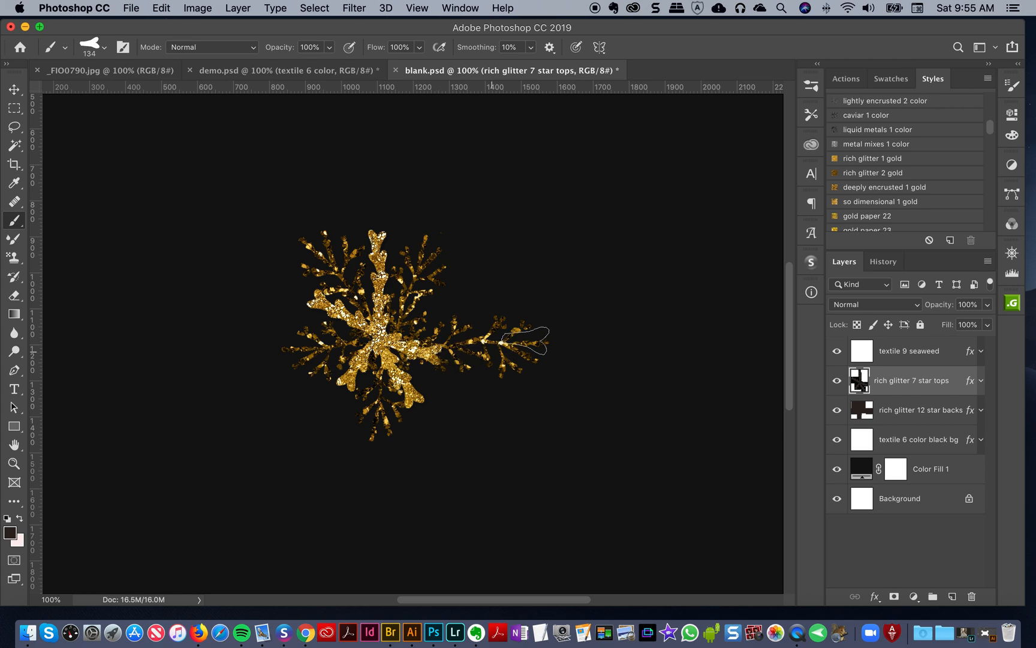
left_click_drag(395, 318, 447, 287)
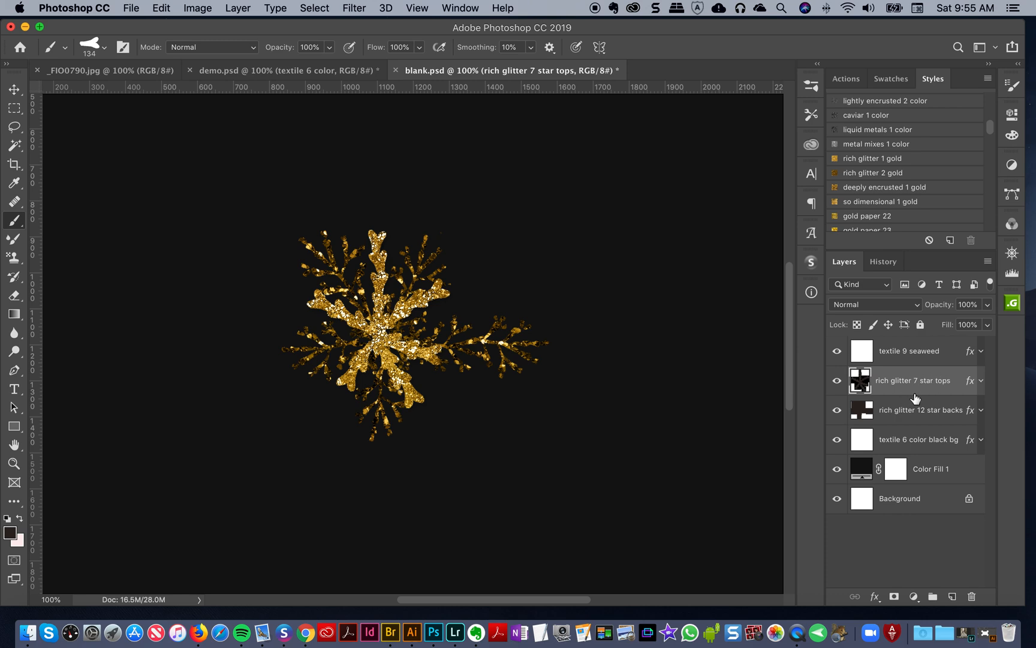
On the textile 9 seaweed layer, paint two pairs of long curving strands above and beside the star with the Brush Tool sea 6 1 preset.
left_click(901, 356)
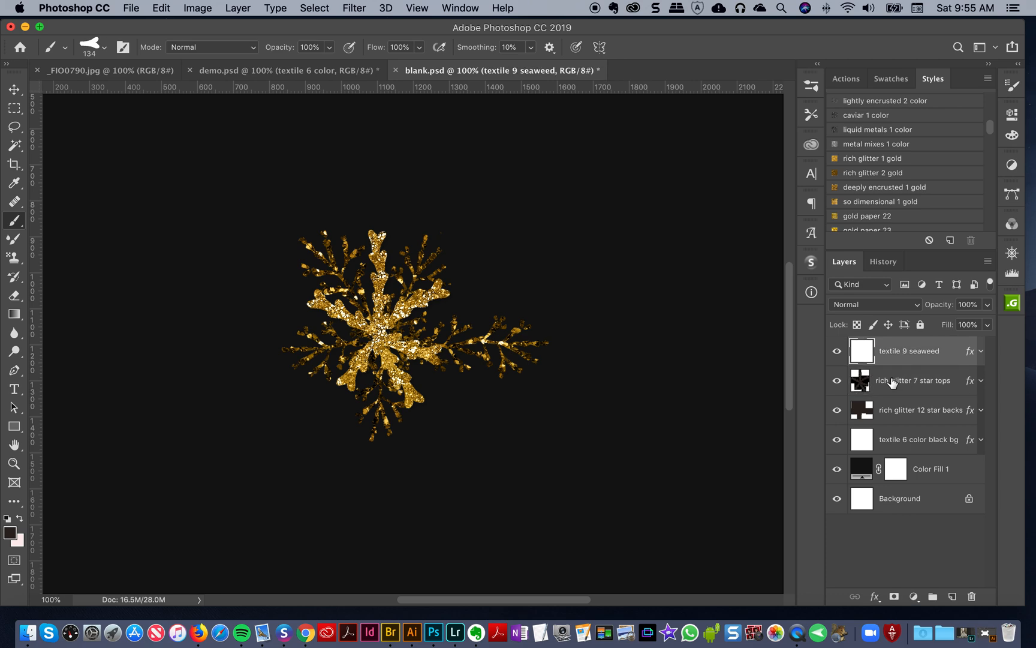
left_click(811, 118)
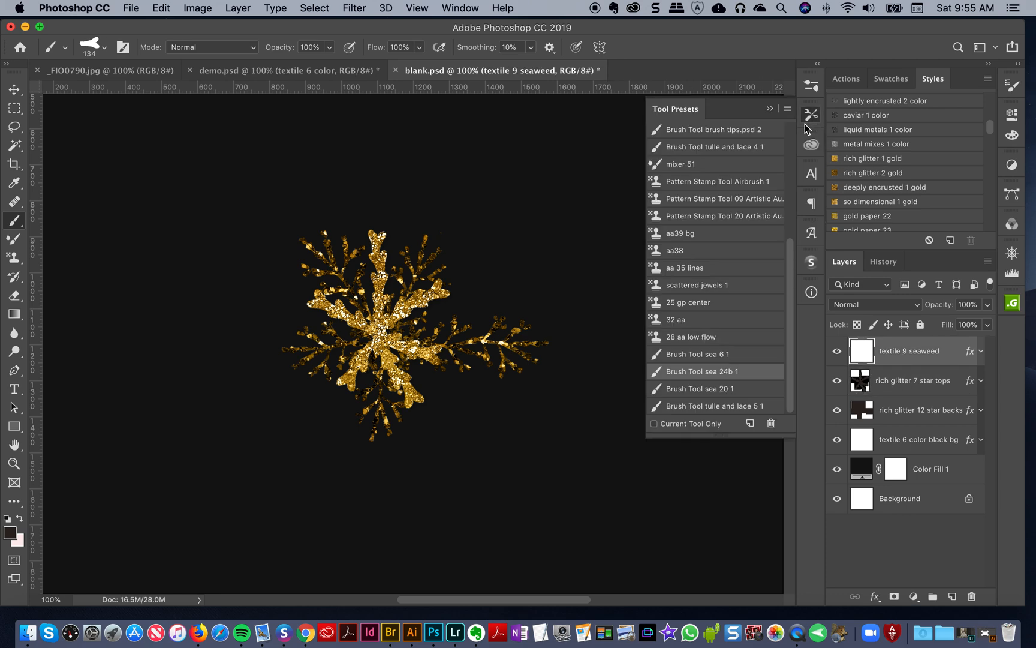
left_click(724, 355)
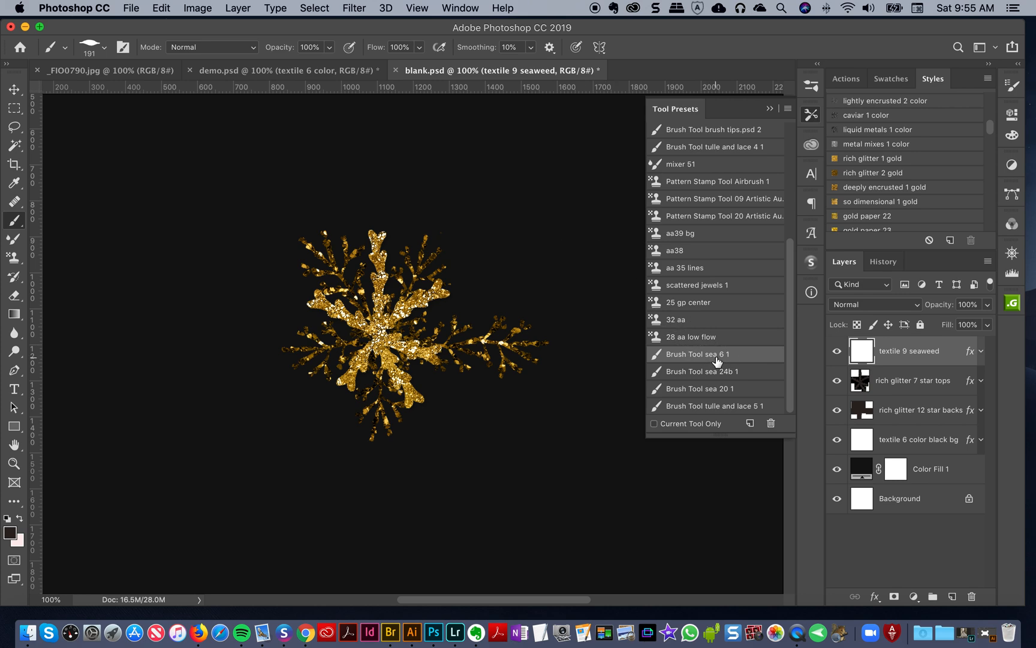
left_click(811, 120)
mouse_move(409, 137)
left_mouse_down()
mouse_move(485, 222)
mouse_move(572, 227)
mouse_move(650, 315)
left_mouse_up()
left_click_drag(411, 133, 612, 236)
left_click_drag(319, 129, 208, 380)
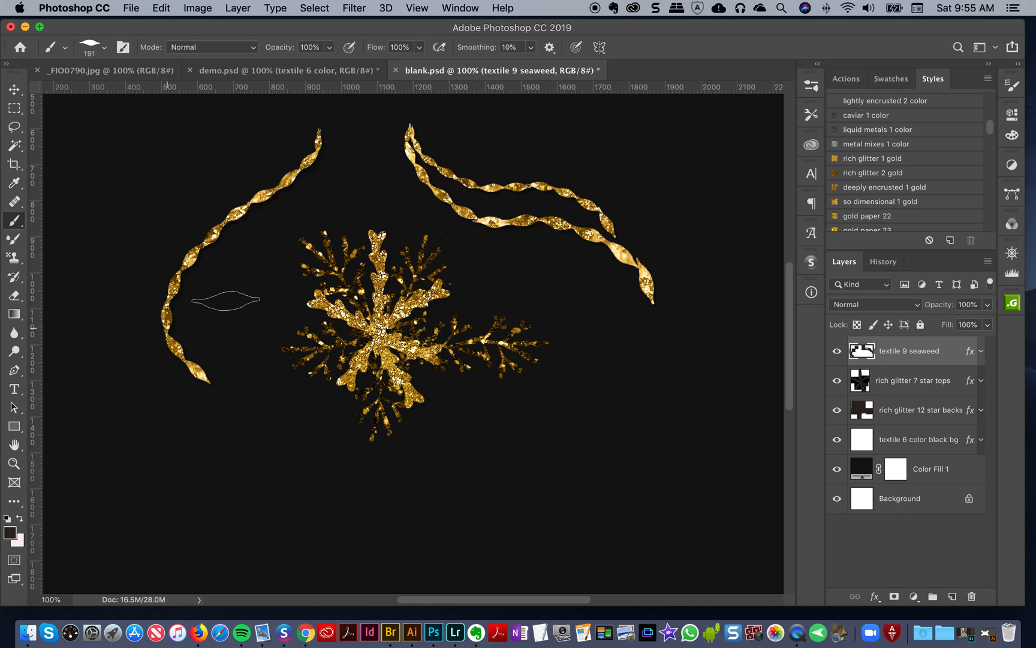
mouse_move(308, 140)
left_mouse_down()
mouse_move(221, 283)
mouse_move(237, 384)
left_mouse_up()
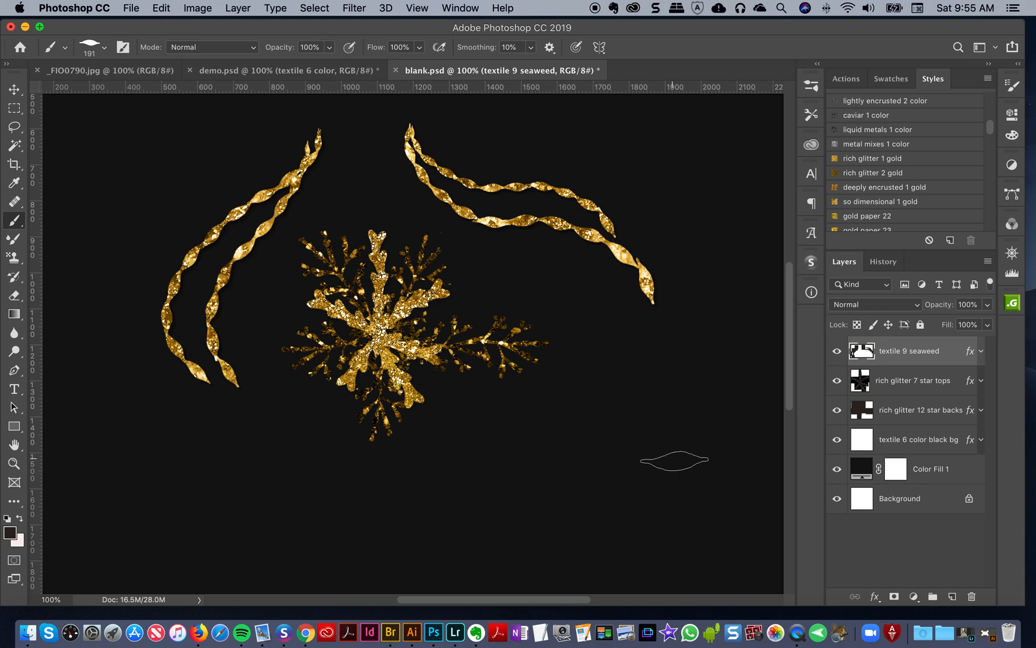
Make the textile 6 color black bg layer active and load the Brush Tool tulle and lace 5 1 preset.
left_click(903, 449)
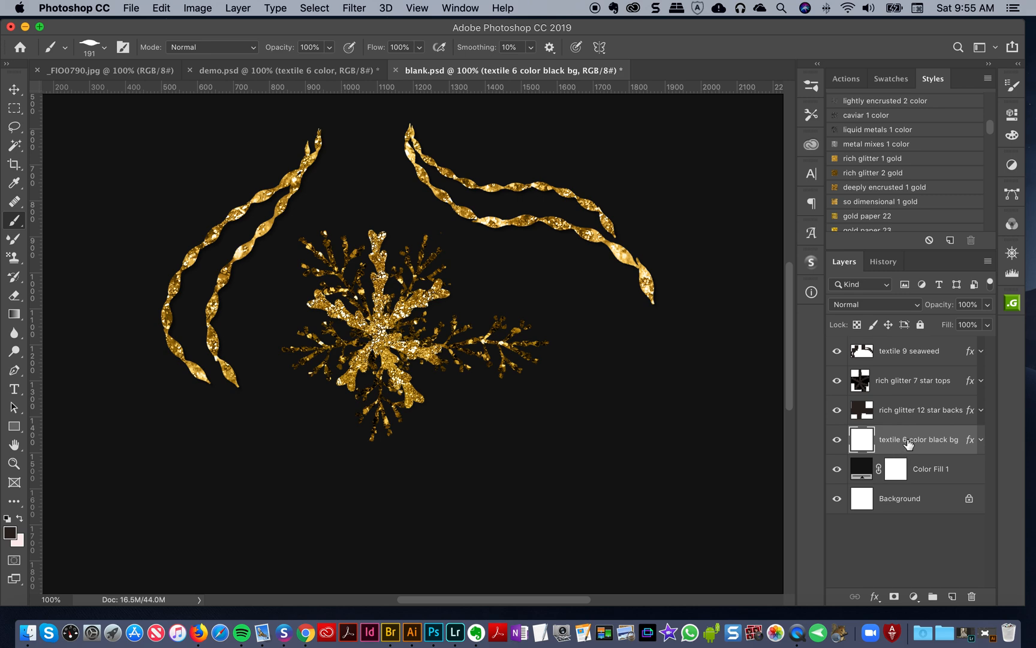
left_click(813, 113)
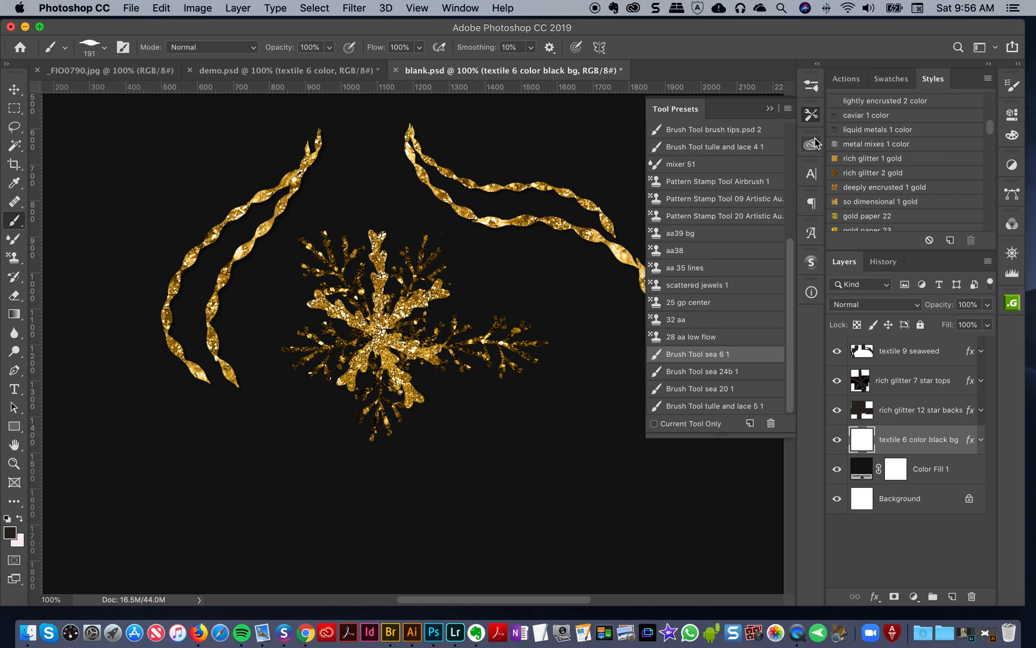
left_click(718, 410)
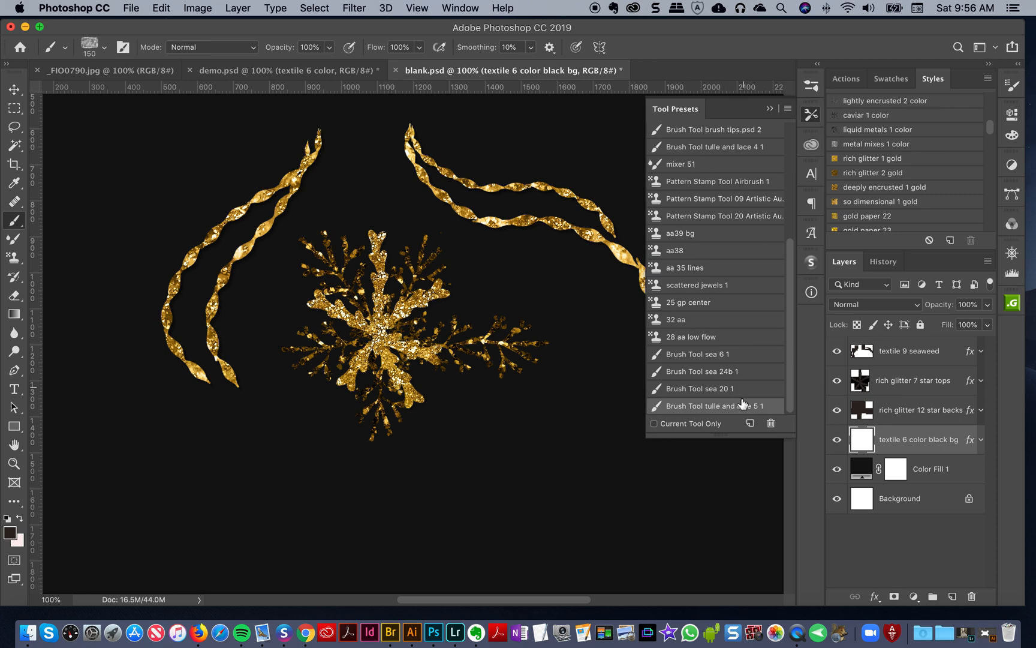
left_click(813, 121)
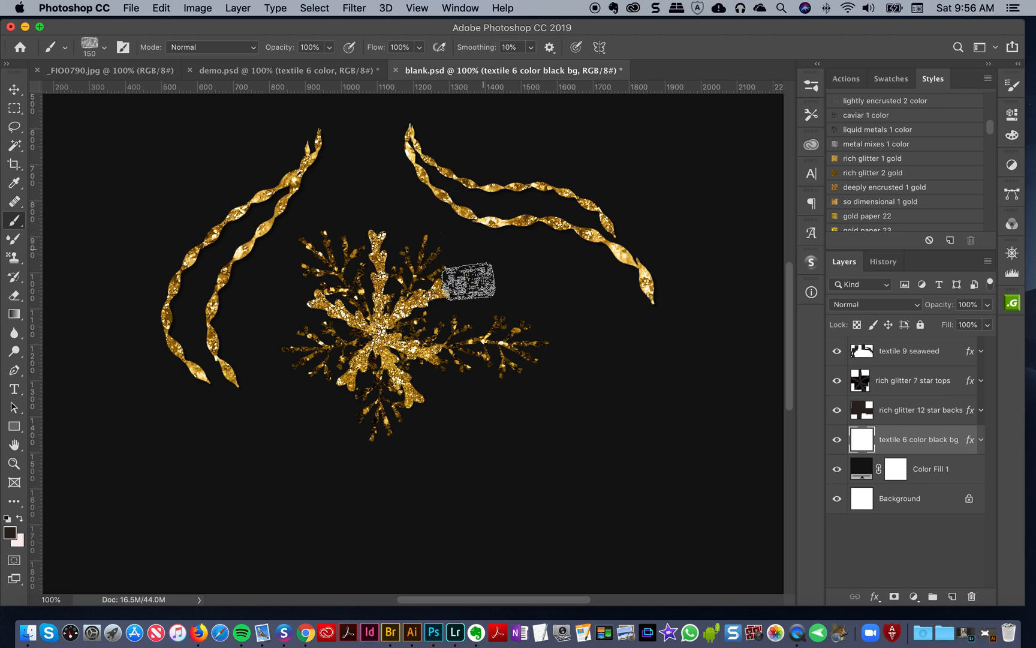
mouse_move(310, 153)
left_mouse_down()
mouse_move(277, 142)
mouse_move(334, 169)
mouse_move(283, 207)
mouse_move(291, 238)
mouse_move(260, 275)
mouse_move(252, 341)
mouse_move(317, 393)
mouse_move(405, 283)
left_mouse_up()
key("super+z")
mouse_move(337, 135)
left_mouse_down()
mouse_move(377, 163)
mouse_move(419, 221)
mouse_move(486, 252)
left_mouse_up()
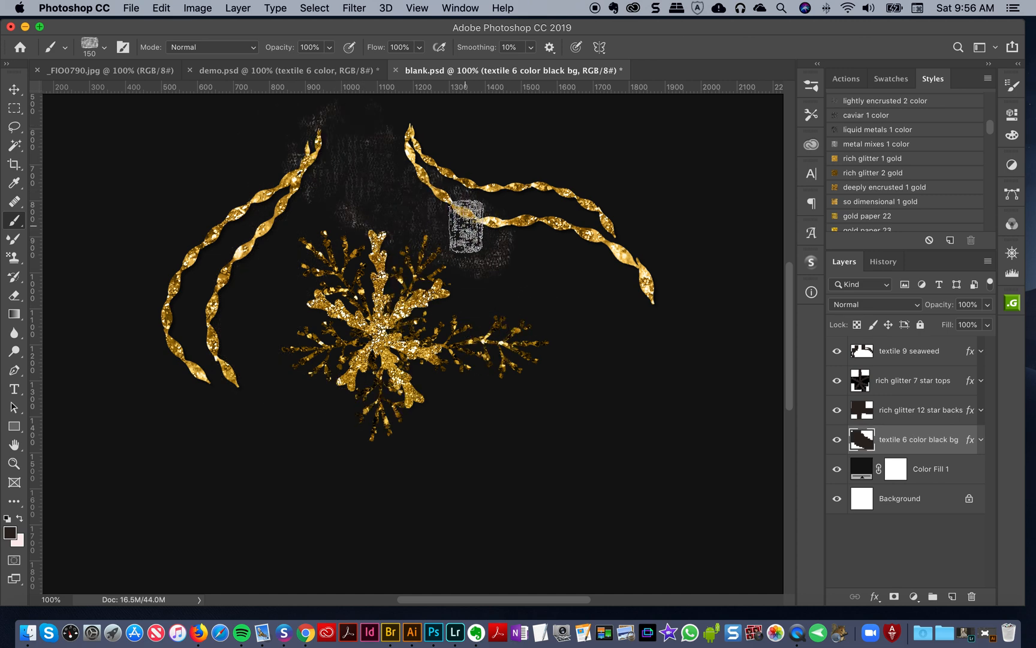
key("super+z")
Brush a faint woven lace texture around the star and behind the seaweed strands on the textile 6 color black bg layer.
mouse_move(330, 139)
left_mouse_down()
mouse_move(294, 204)
mouse_move(270, 300)
mouse_move(264, 417)
left_mouse_up()
mouse_move(435, 219)
left_mouse_down()
mouse_move(388, 173)
mouse_move(502, 296)
mouse_move(550, 381)
mouse_move(480, 414)
left_mouse_up()
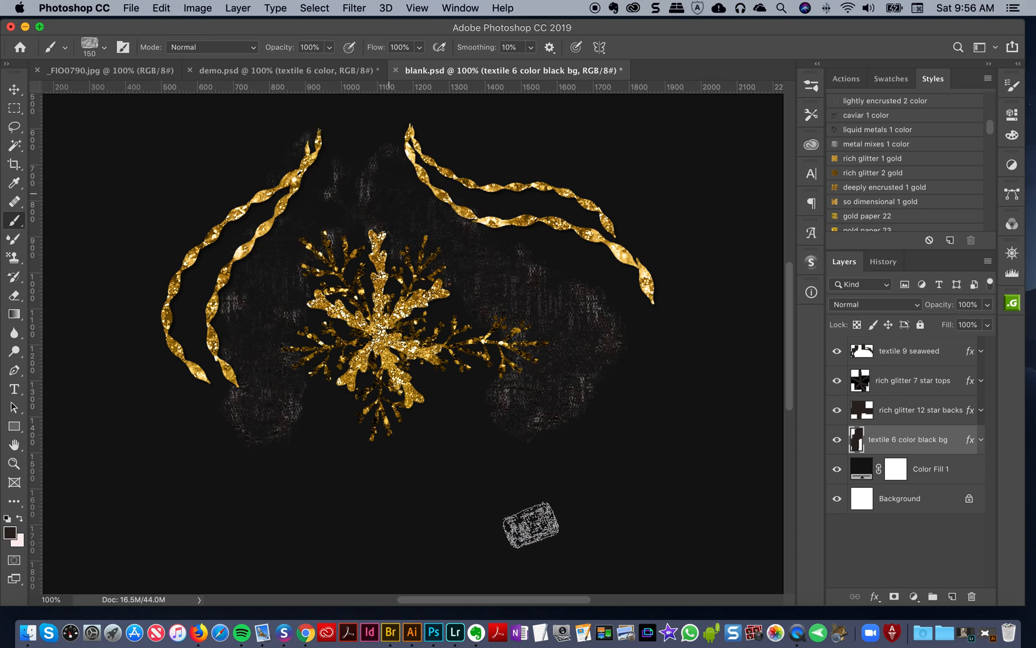
mouse_move(527, 518)
left_mouse_down()
mouse_move(528, 586)
mouse_move(429, 521)
left_mouse_up()
left_click_drag(294, 441, 447, 564)
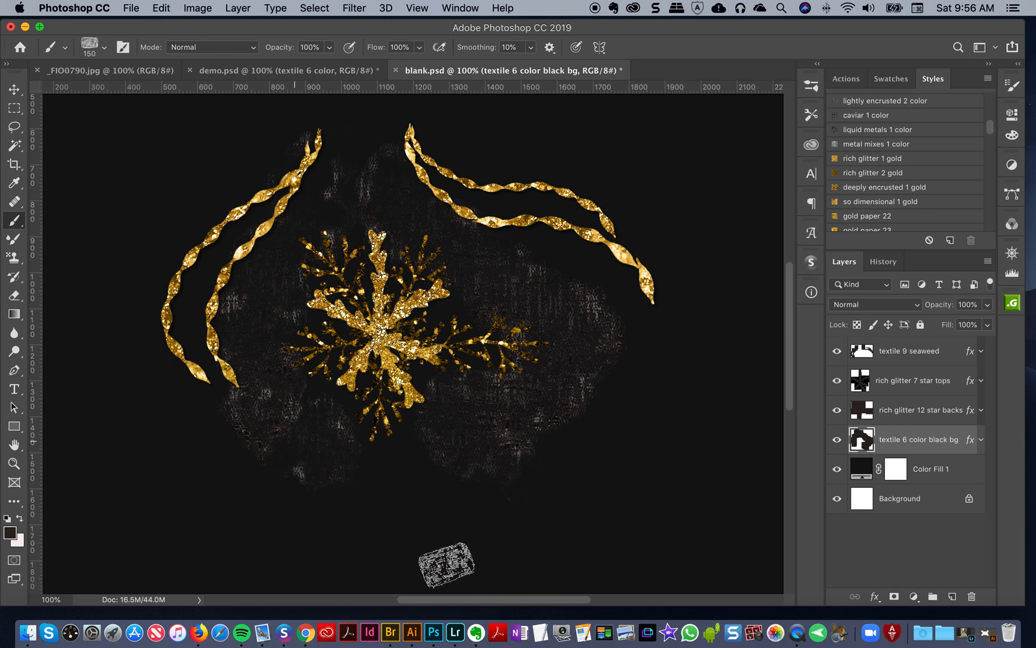
mouse_move(224, 225)
left_mouse_down()
mouse_move(201, 173)
mouse_move(144, 297)
mouse_move(279, 469)
left_mouse_up()
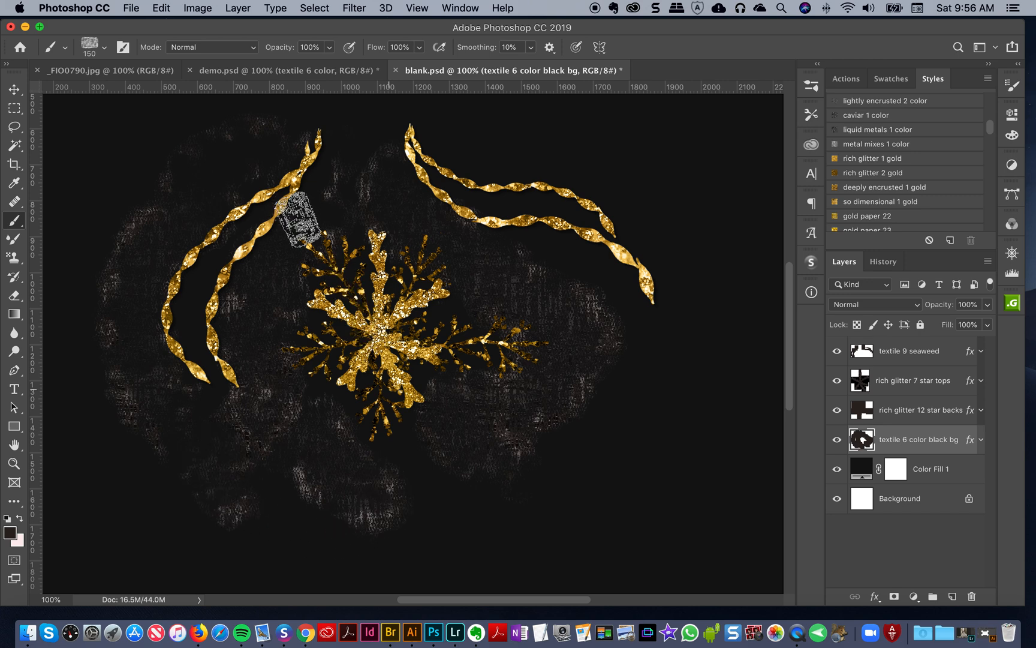
Compare the finished pattern in demo.psd with the freshly painted blank.psd by switching between the two documents.
left_click(282, 71)
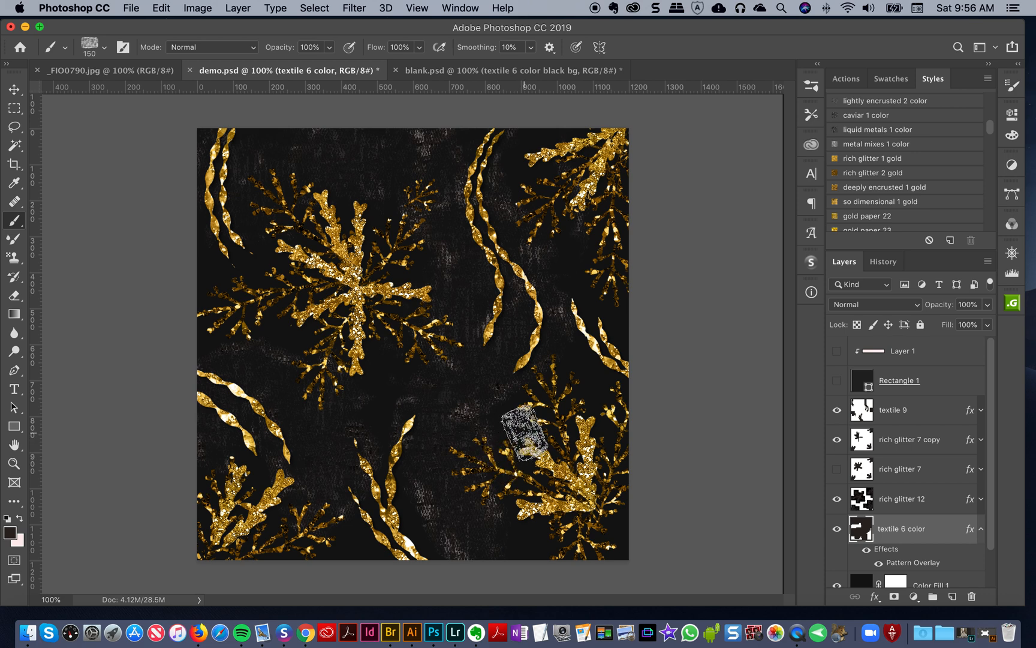
left_click(506, 72)
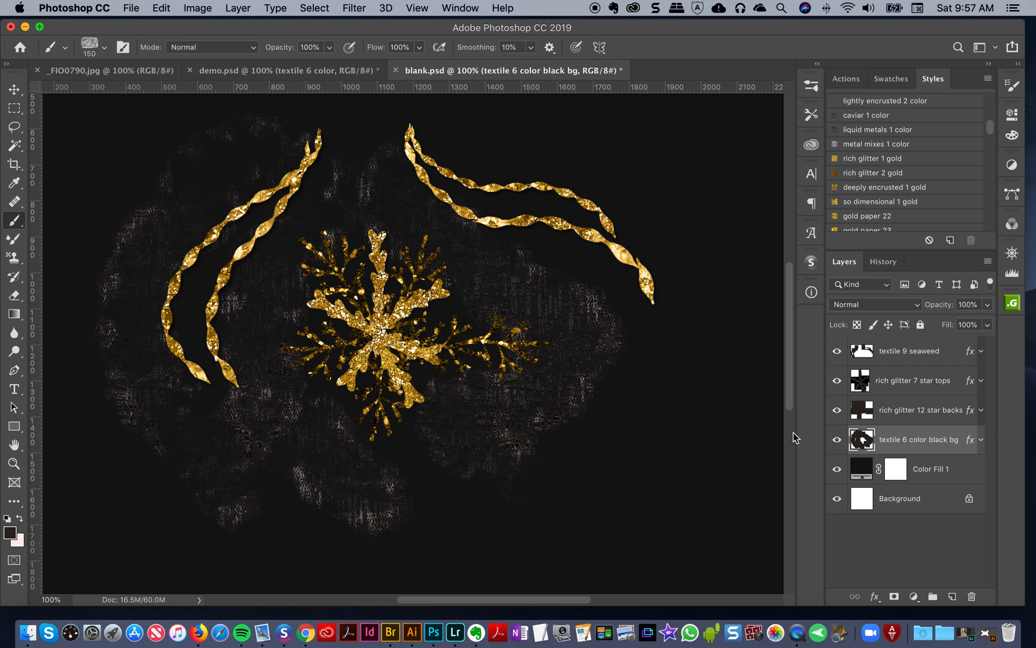
left_click(304, 70)
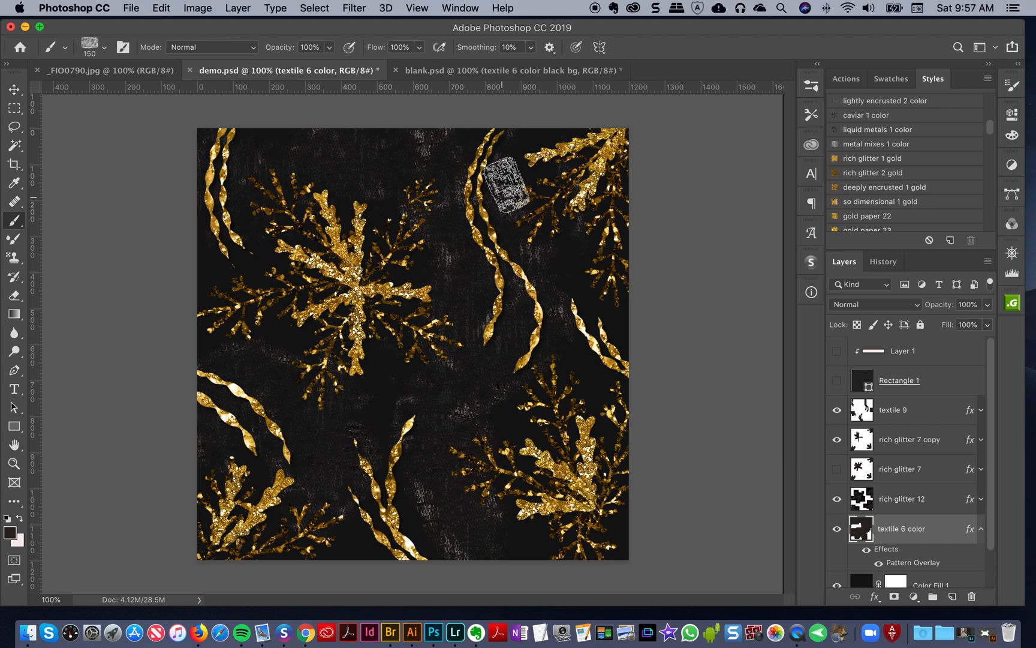
left_click(490, 73)
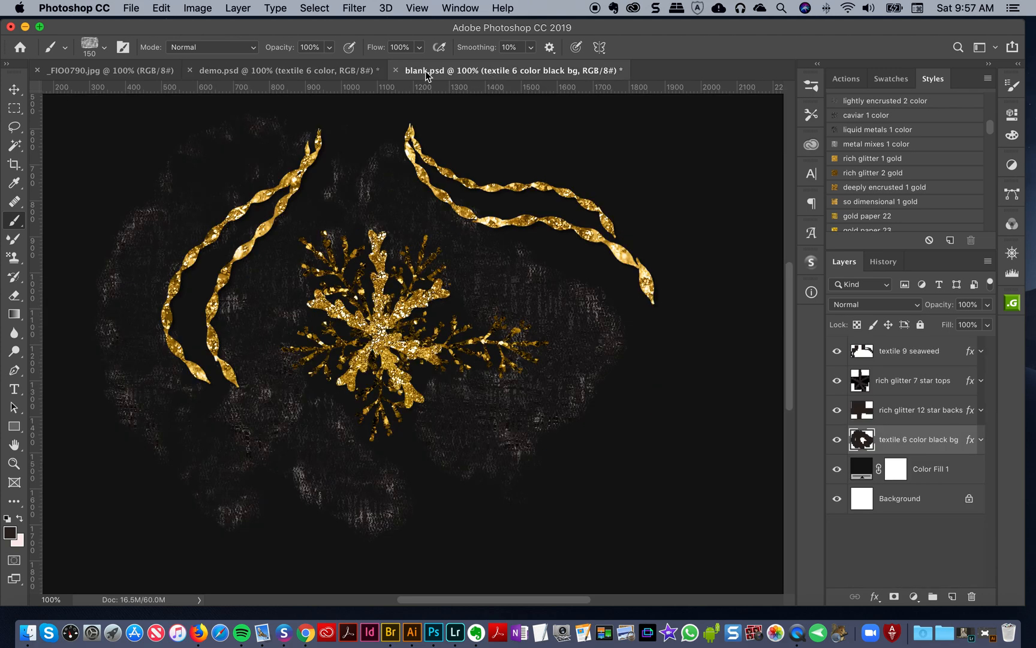
left_click(336, 71)
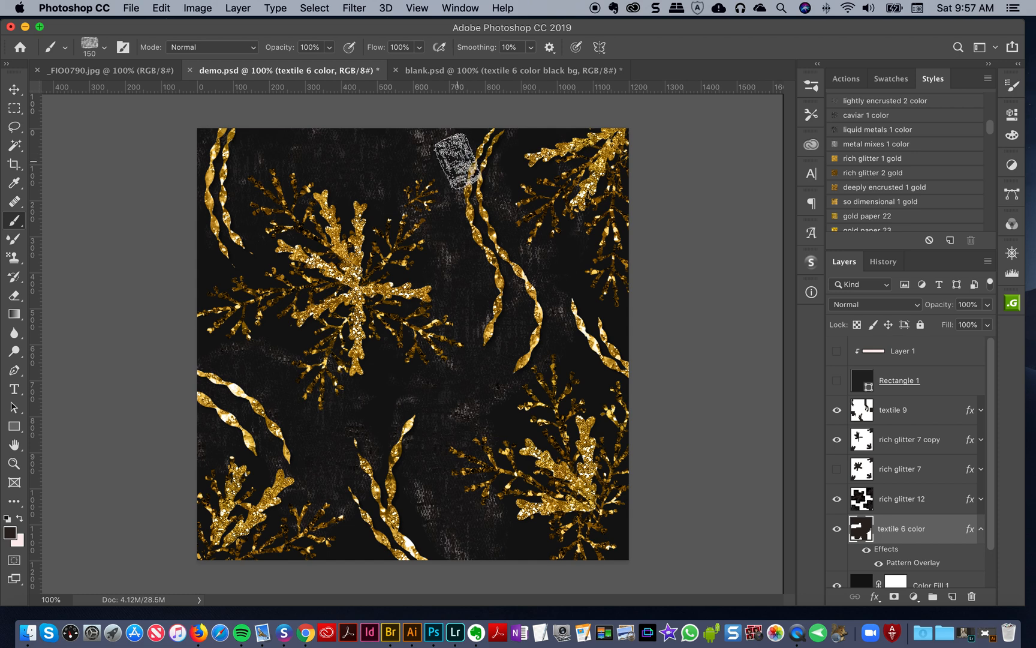
Show the runway photo _FIO0790.jpg and arrange the open documents in the 2-up Vertical layout.
left_click(144, 71)
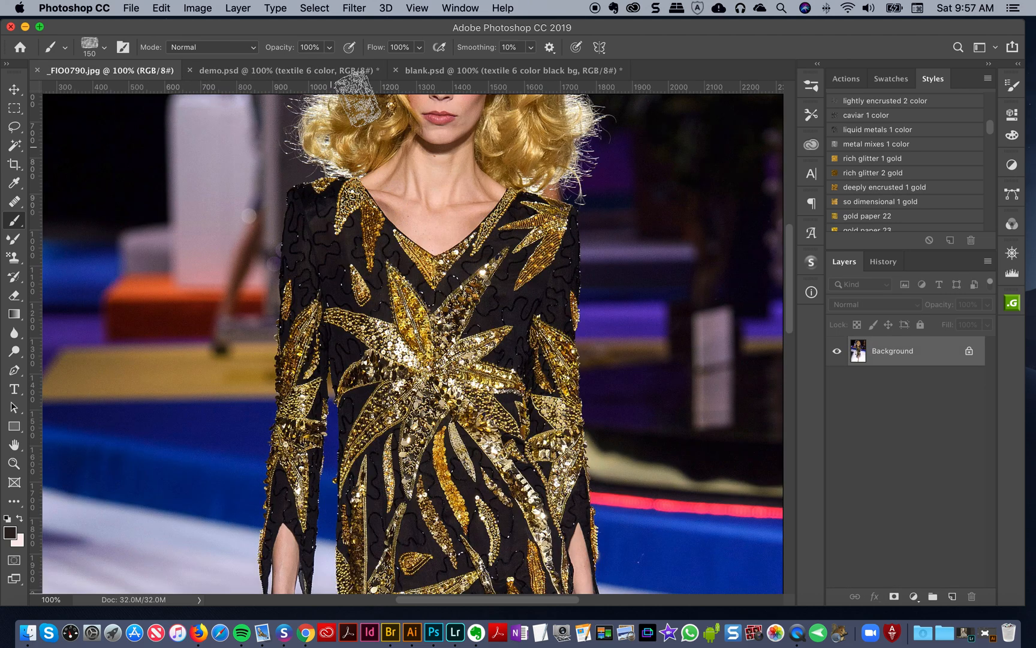
left_click(406, 7)
mouse_move(460, 8)
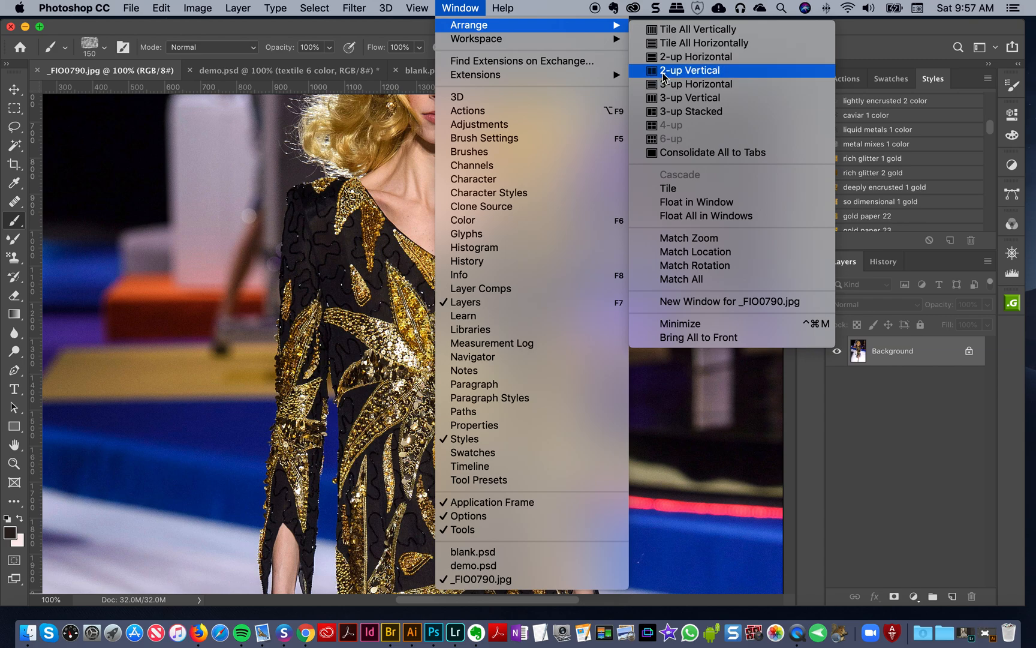
left_click(672, 70)
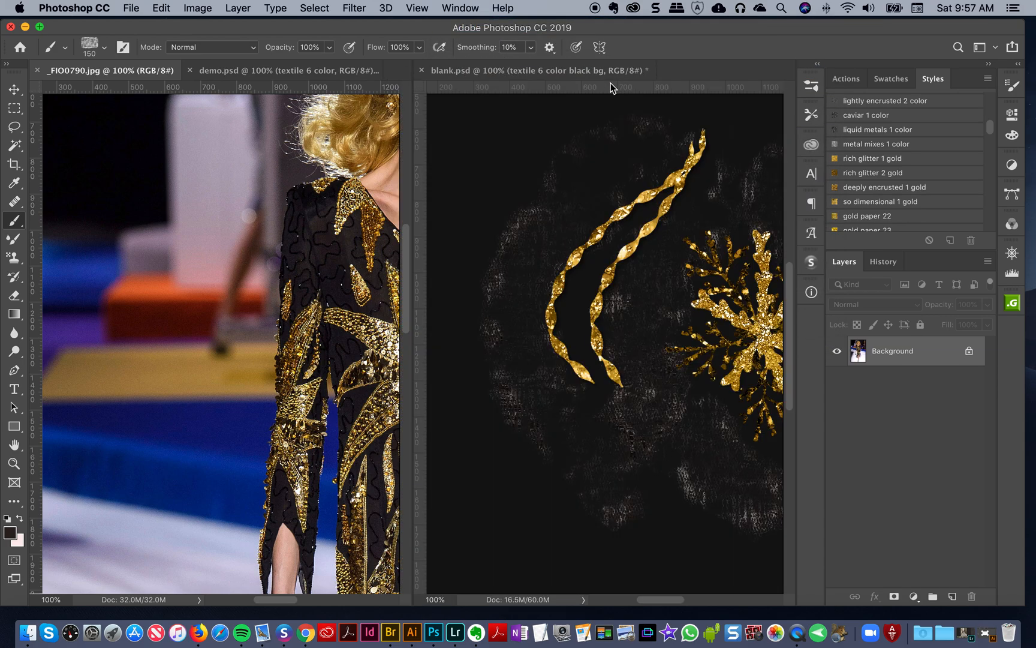
Move demo.psd into the pane with blank.psd and widen that pane to fit the full pattern beside the dress in the runway photo.
left_click(308, 71)
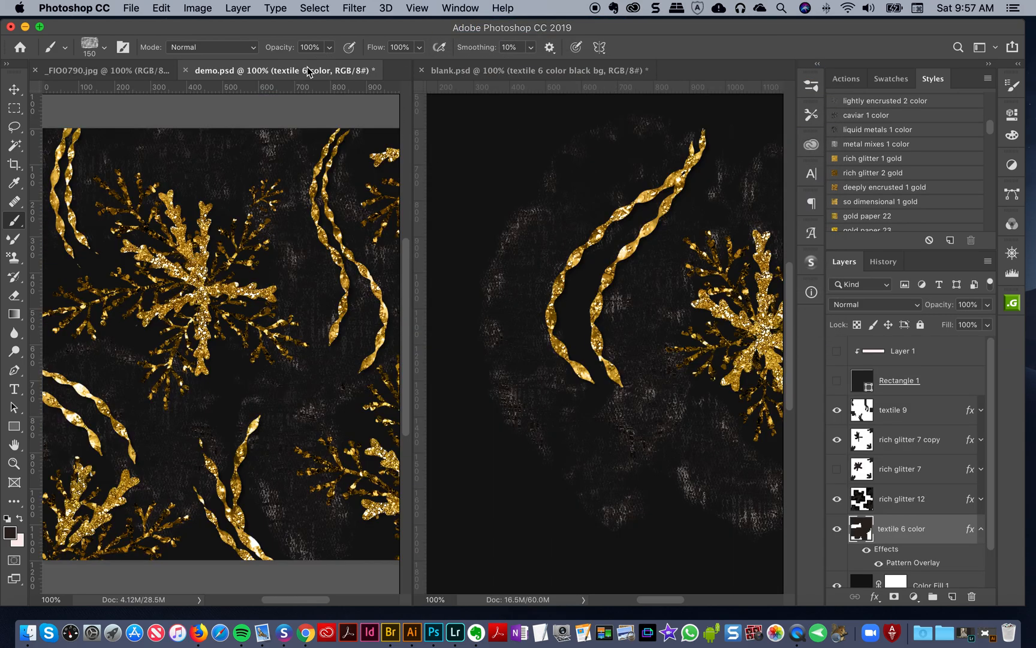
left_click_drag(255, 77, 471, 75)
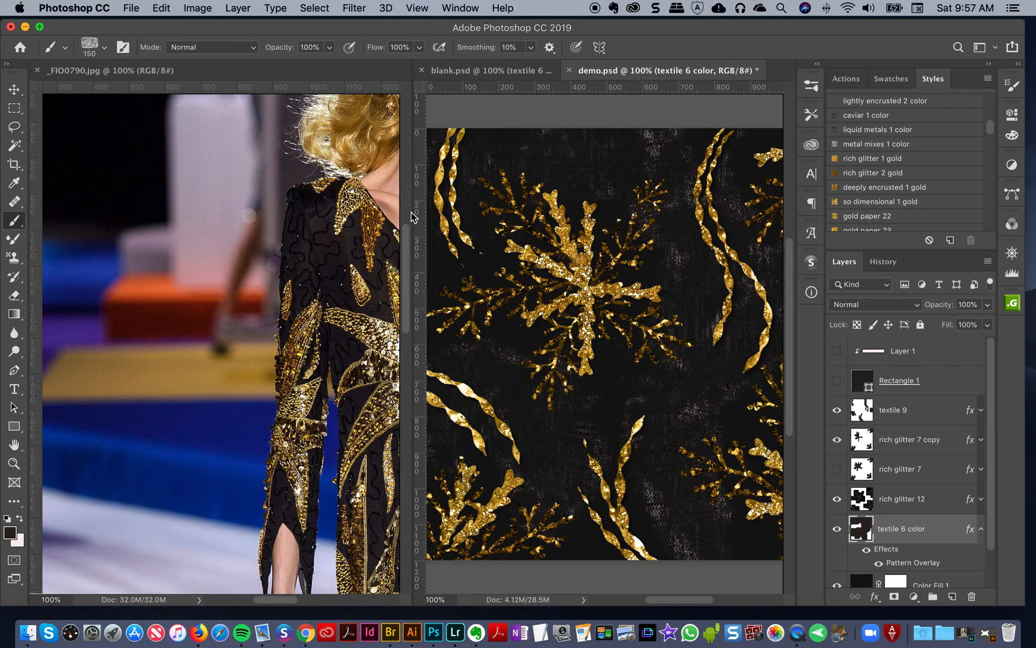
left_click_drag(413, 214, 330, 213)
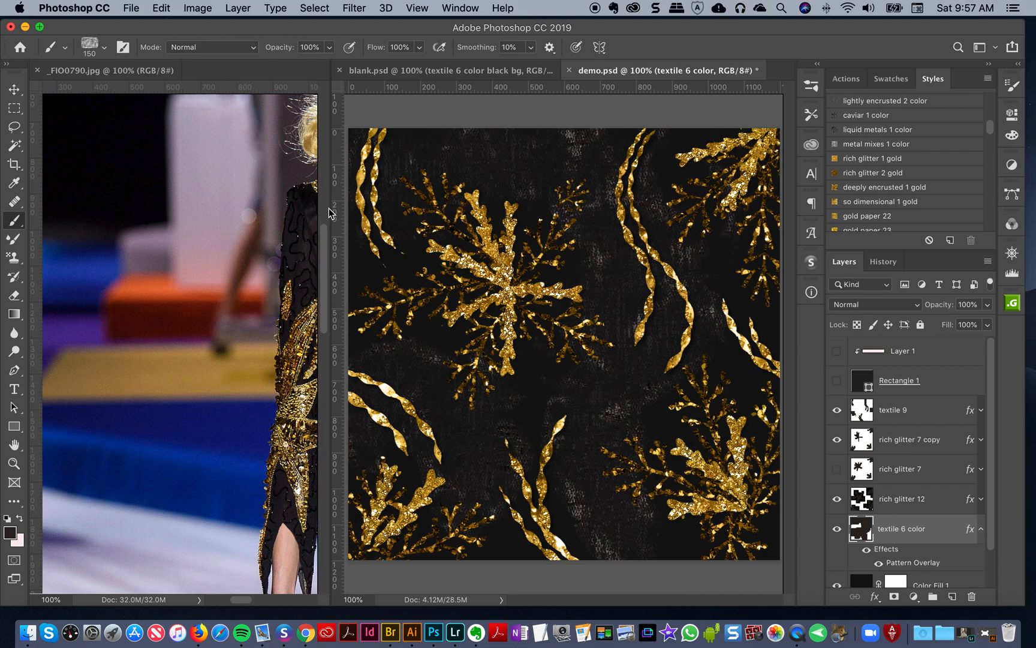
left_click(274, 599)
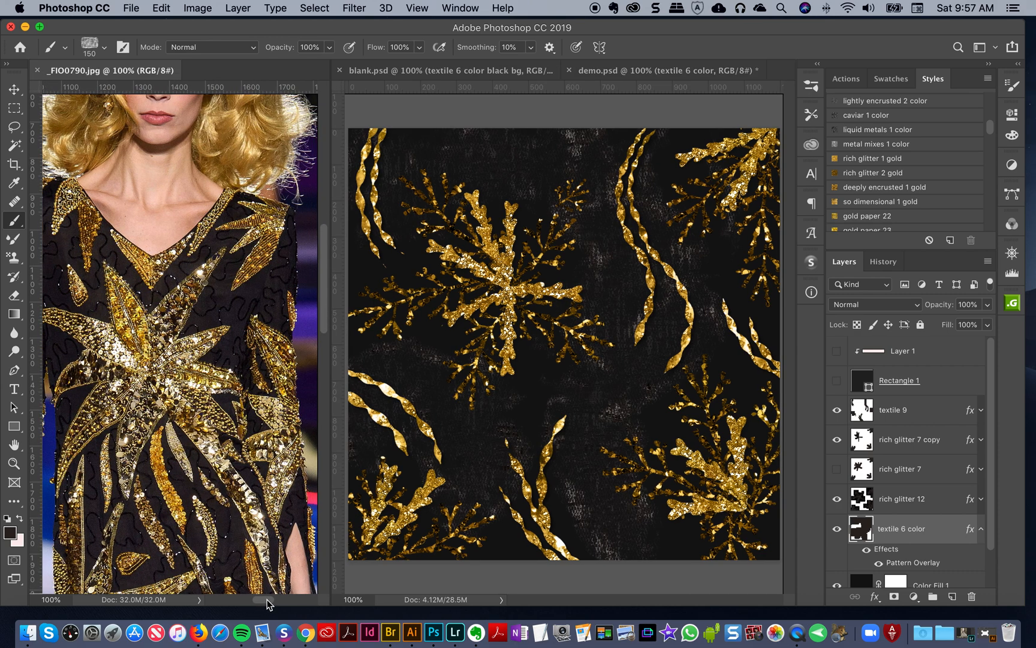